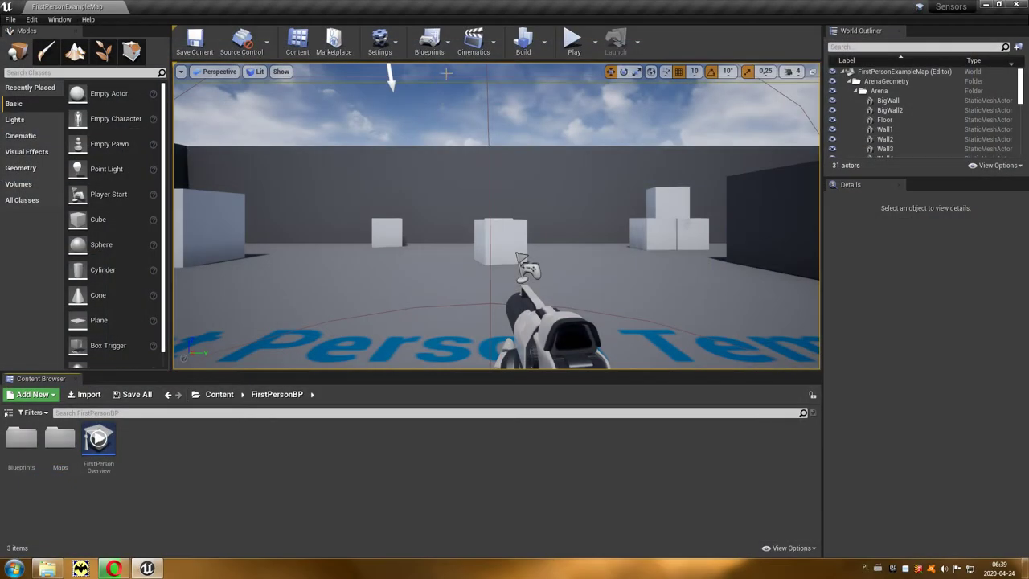
# - Open the Blueprints toolbar dropdown that lists the world blueprints
pyautogui.click(450, 53)
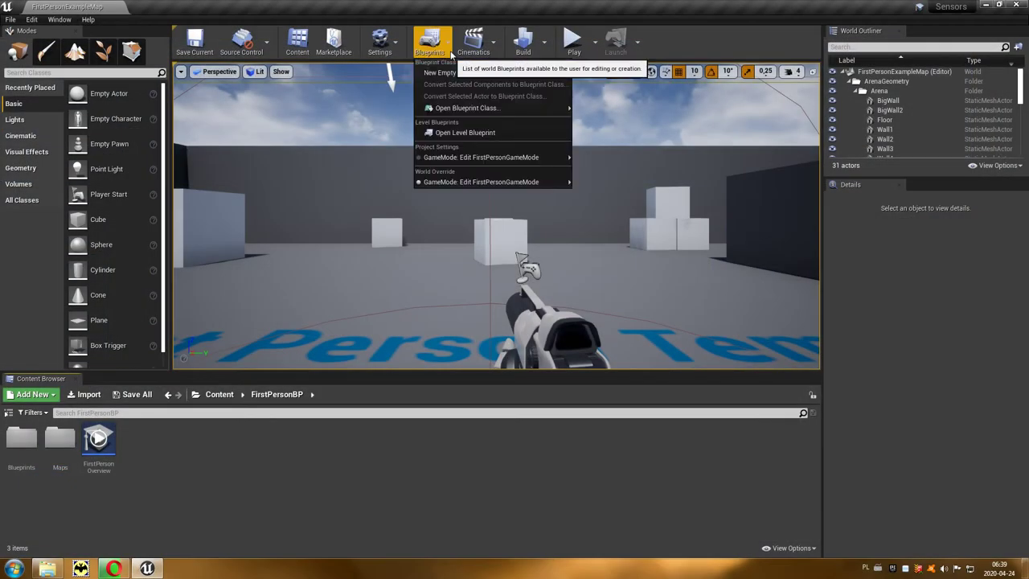
# - Delete all sensor-printing nodes from the level blueprint's Event Graph, compile it, and close it
pyautogui.click(508, 134)
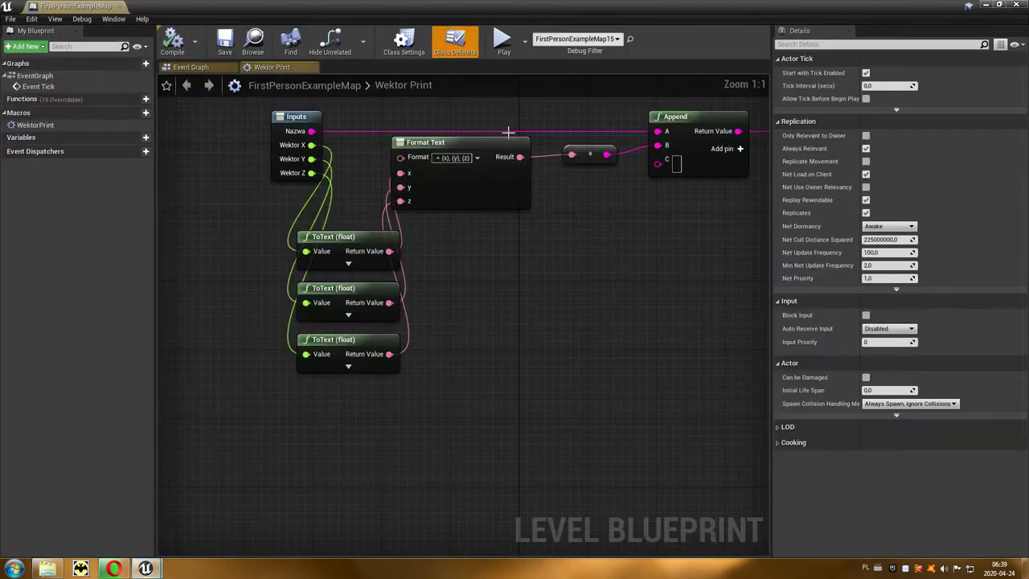
pyautogui.click(191, 68)
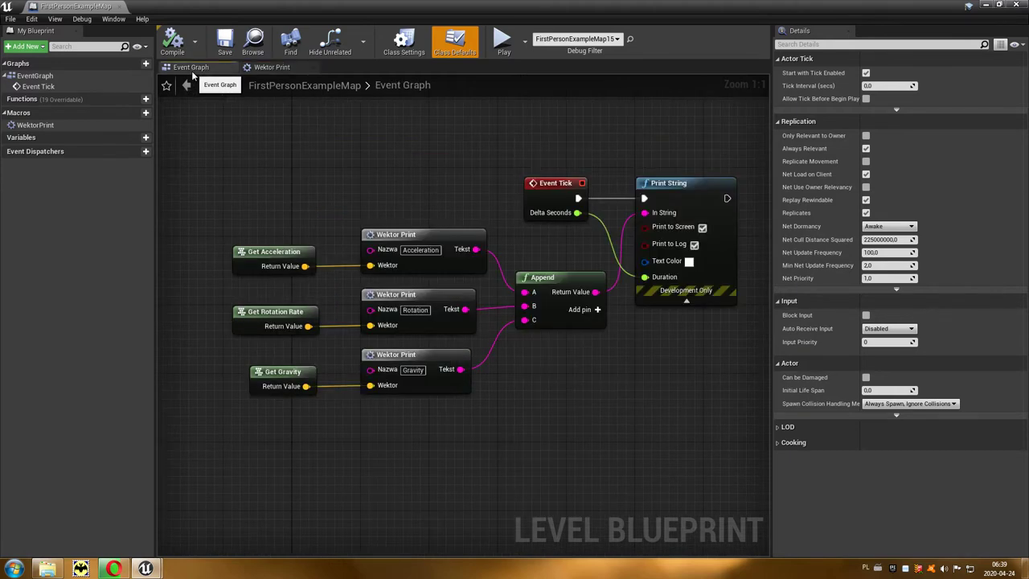
pyautogui.moveTo(312, 239); pyautogui.dragTo(728, 455)
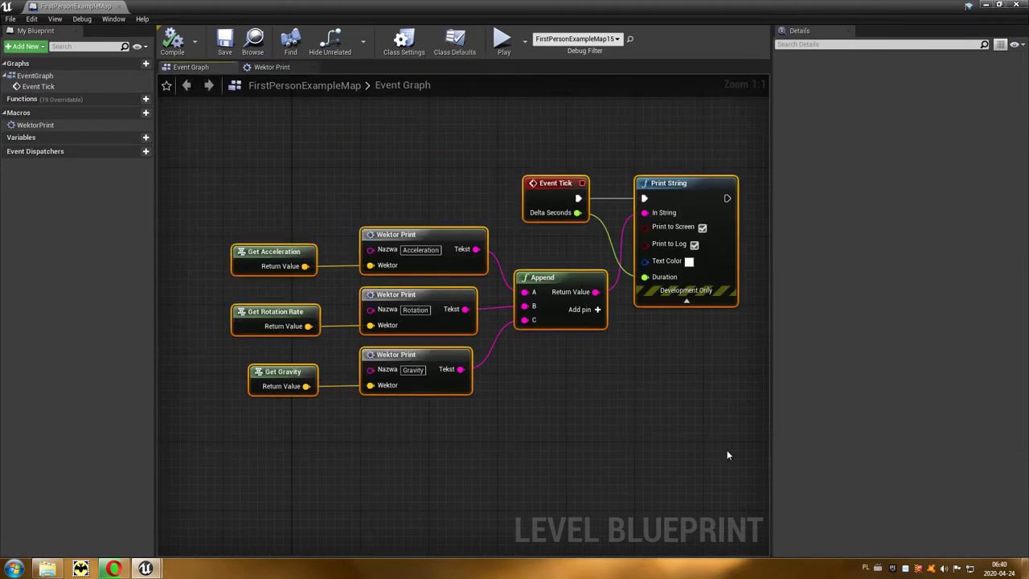
pyautogui.press('Delete')
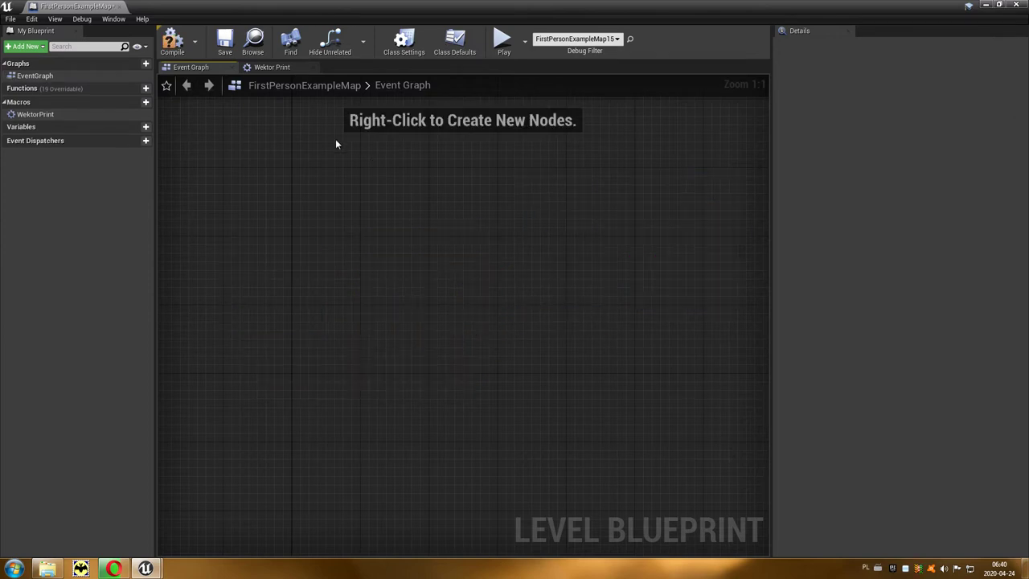
pyautogui.click(172, 42)
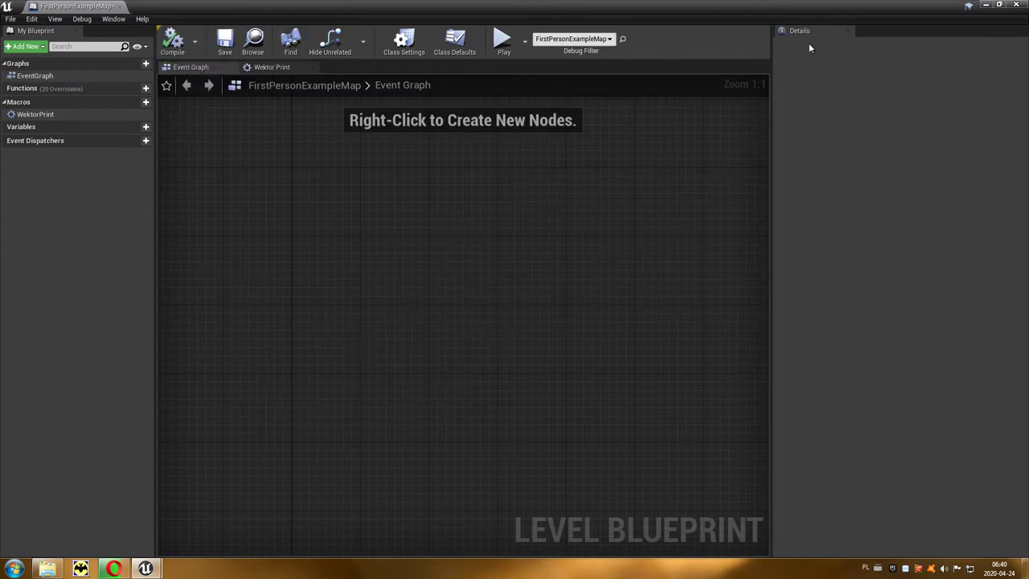
pyautogui.click(1018, 5)
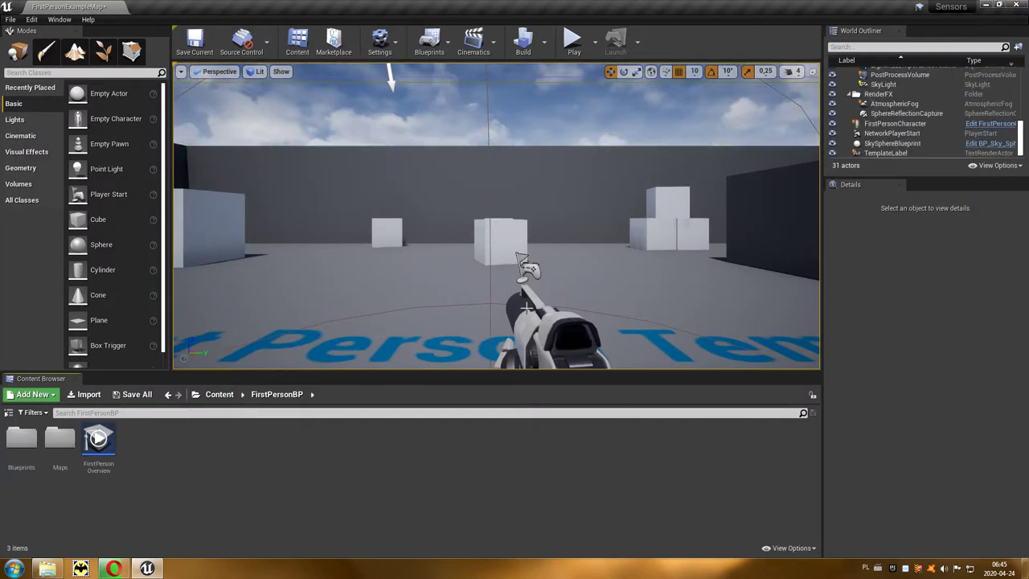
# - Select the FirstPersonCharacter in the level and open its blueprint in the Blueprint Editor
pyautogui.moveTo(521, 257)
pyautogui.mouseDown()
pyautogui.moveTo(809, 205)
pyautogui.moveTo(784, 205)
pyautogui.mouseUp()
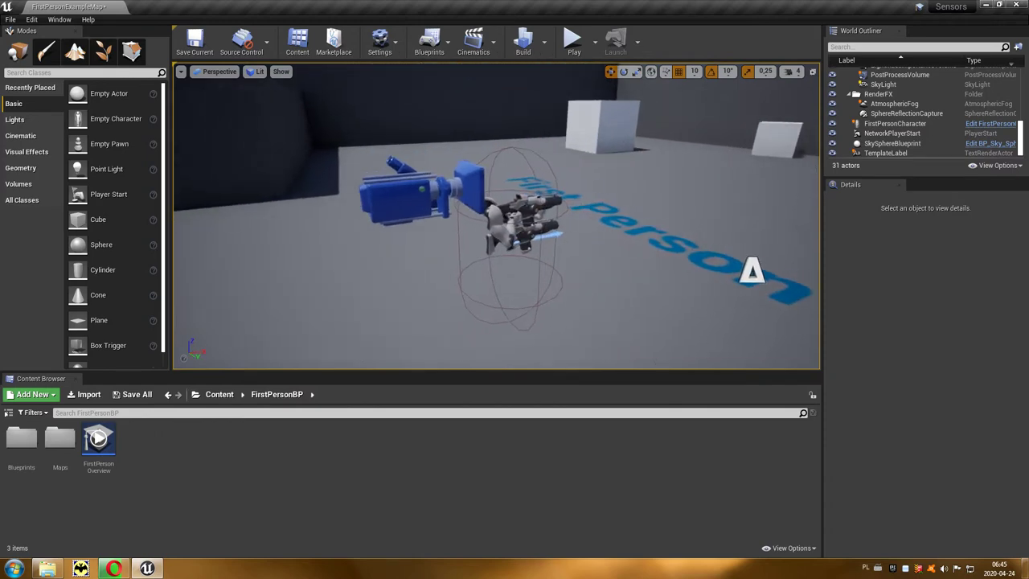
pyautogui.click(403, 192)
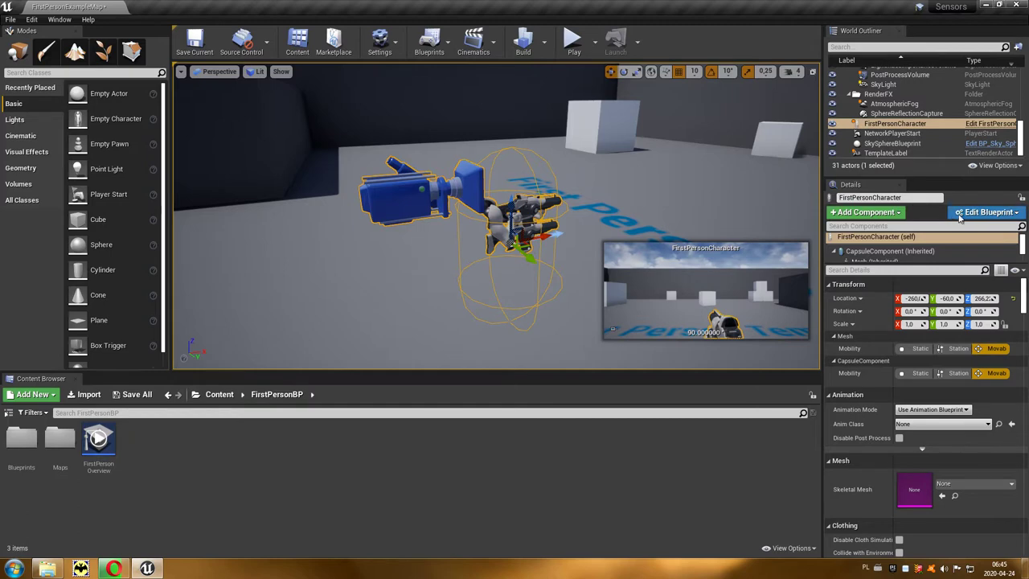
pyautogui.click(1016, 214)
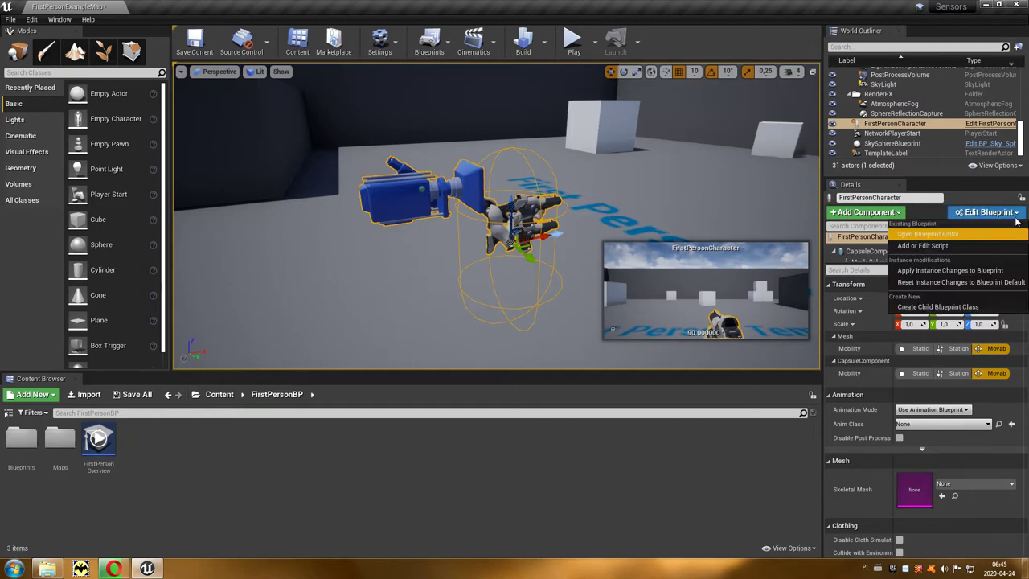
pyautogui.click(975, 239)
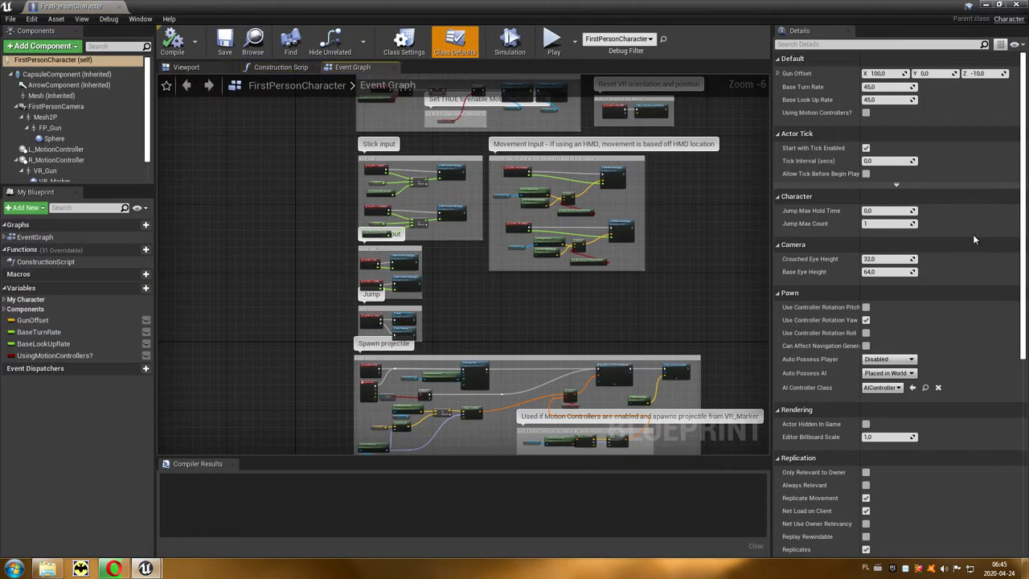
pyautogui.moveTo(714, 271)
pyautogui.mouseDown(button='right')
pyautogui.moveTo(639, 265)
pyautogui.moveTo(663, 258)
pyautogui.mouseUp(button='right')
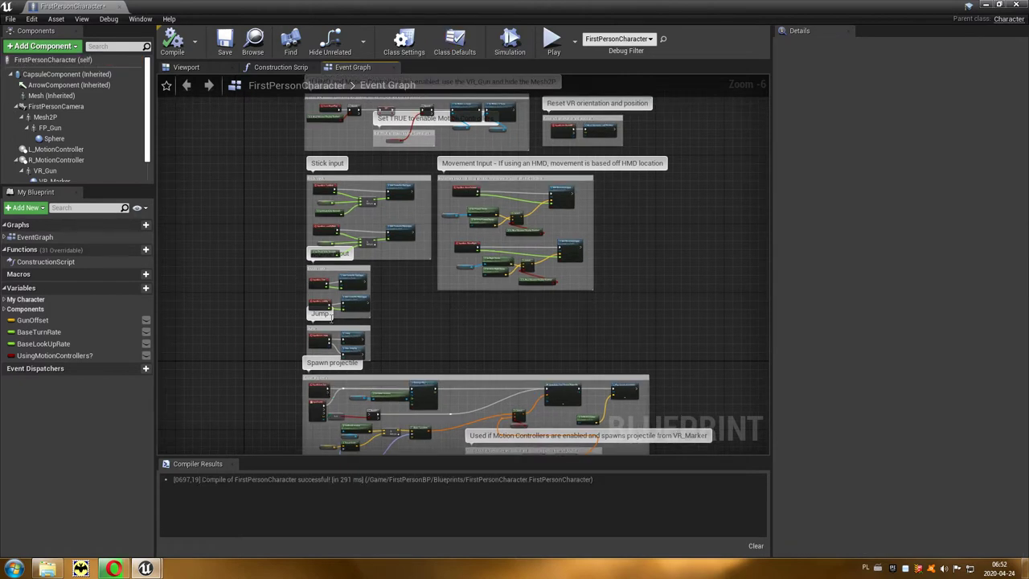
pyautogui.scroll(3, 312, 287)
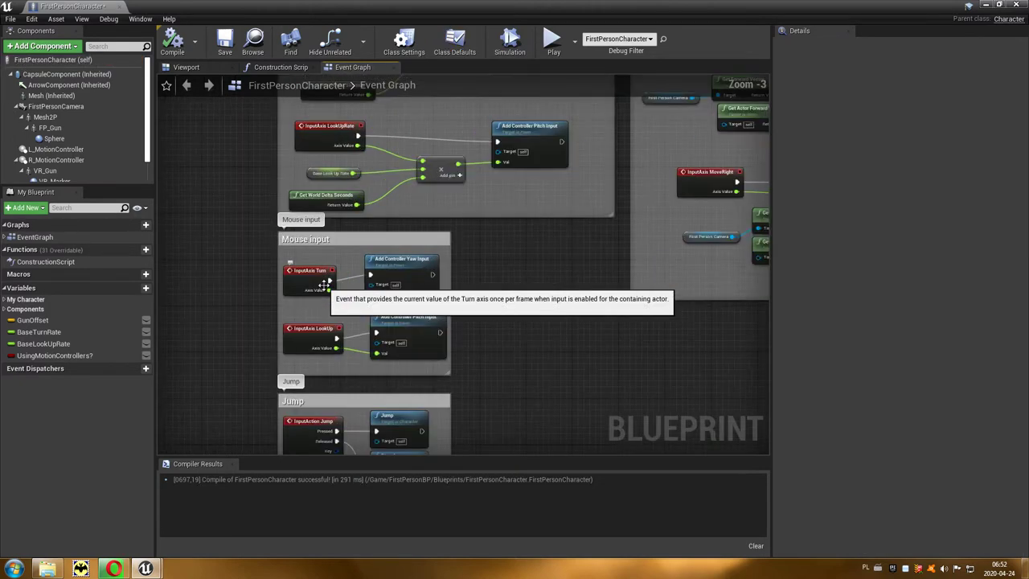
pyautogui.scroll(4, 312, 287)
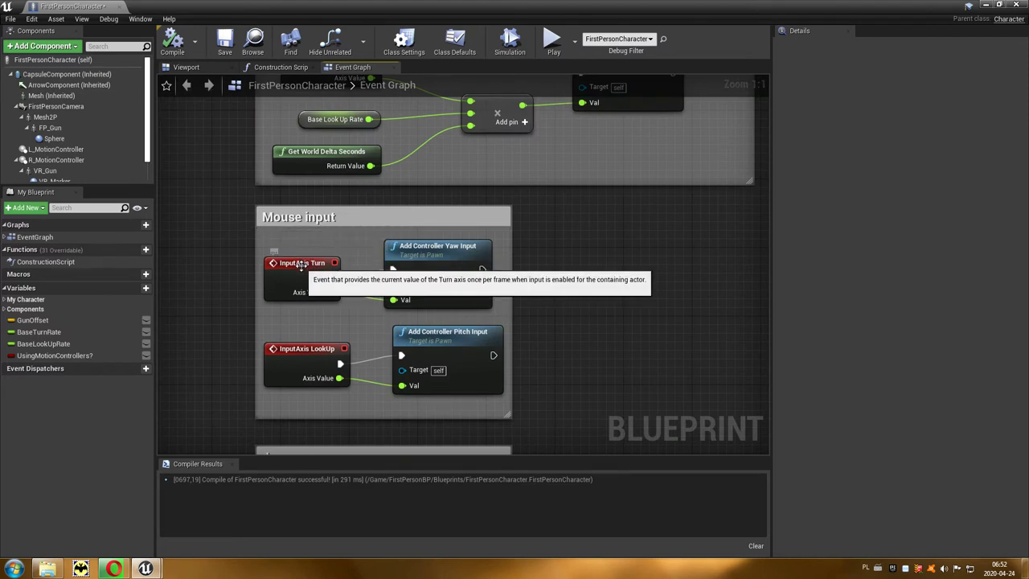
pyautogui.click(303, 266)
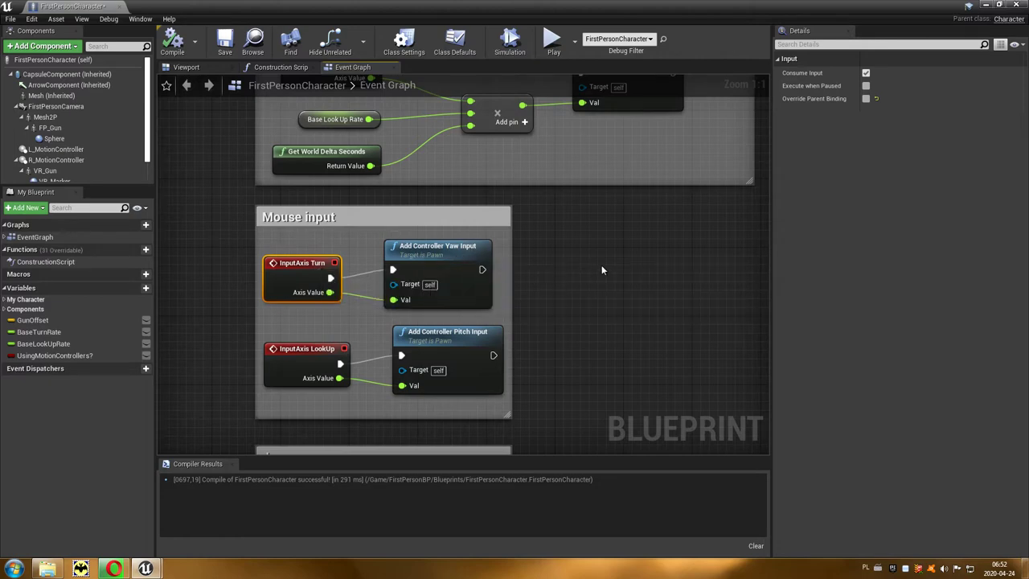
pyautogui.moveTo(601, 270); pyautogui.dragTo(426, 187, button='right')
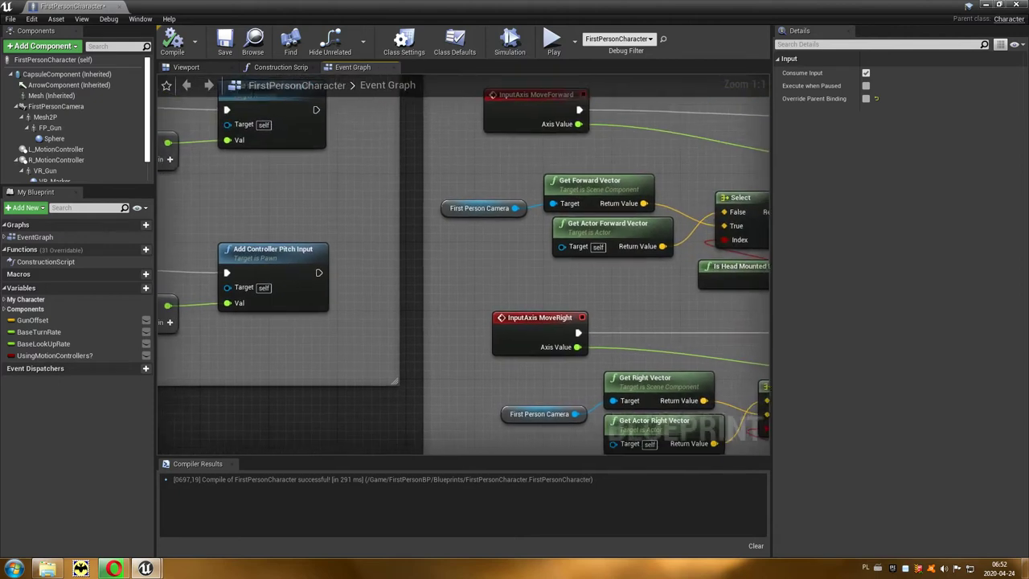
pyautogui.moveTo(421, 229); pyautogui.dragTo(394, 258, button='right')
pyautogui.click(497, 152)
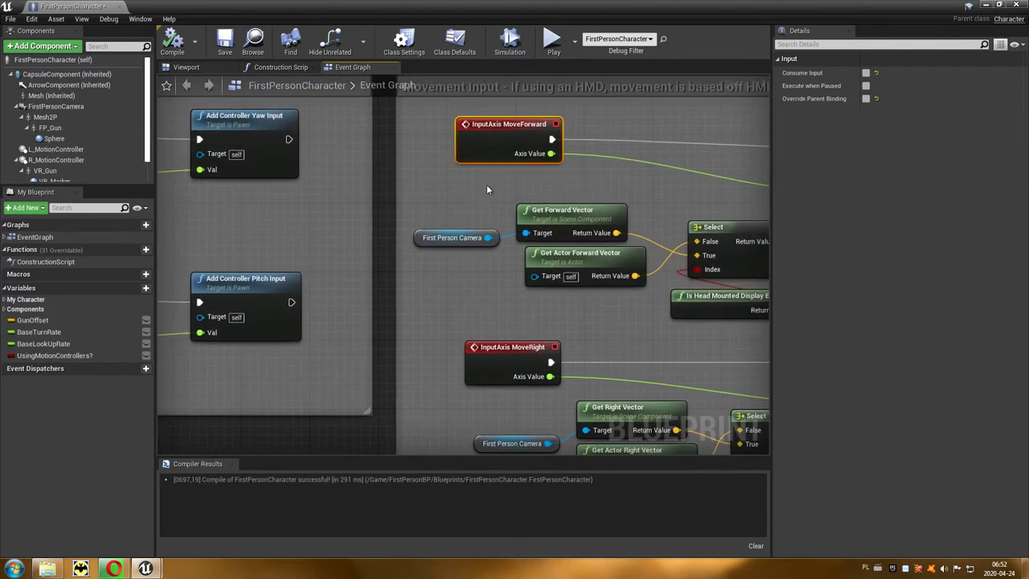
pyautogui.moveTo(486, 184); pyautogui.dragTo(452, 244, button='right')
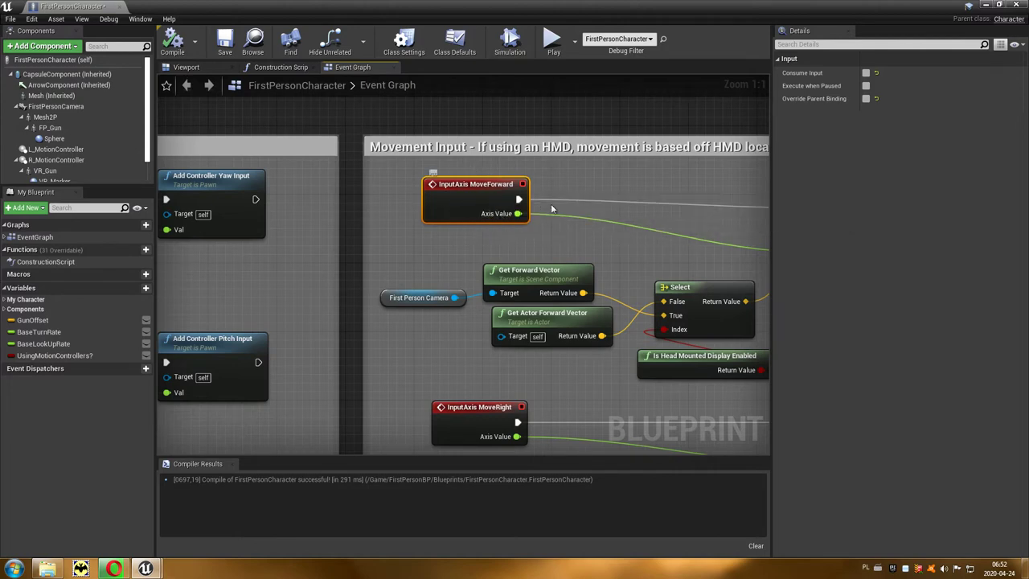
pyautogui.moveTo(597, 250); pyautogui.dragTo(441, 240, button='right')
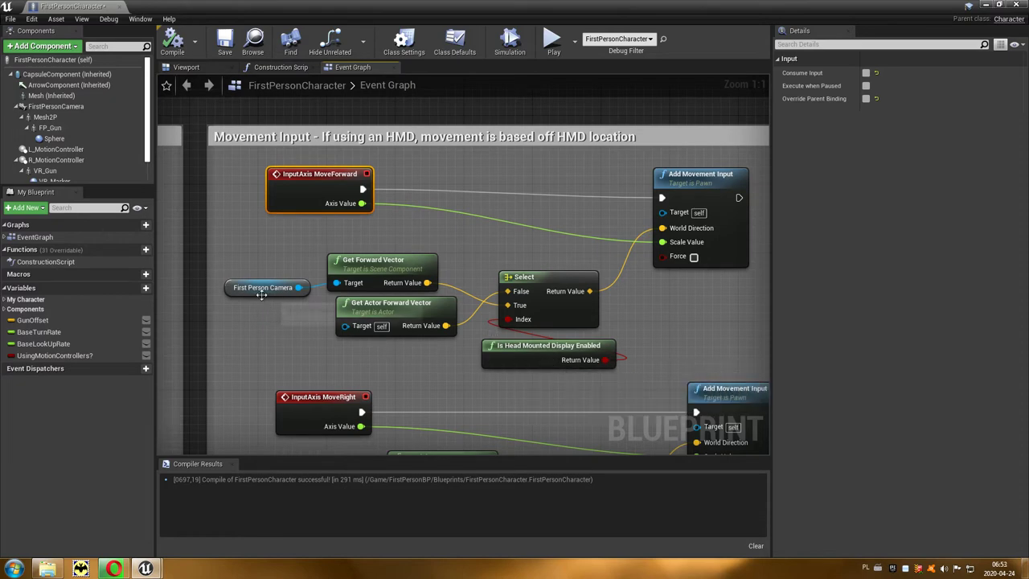
pyautogui.moveTo(243, 349); pyautogui.dragTo(501, 171, button='right')
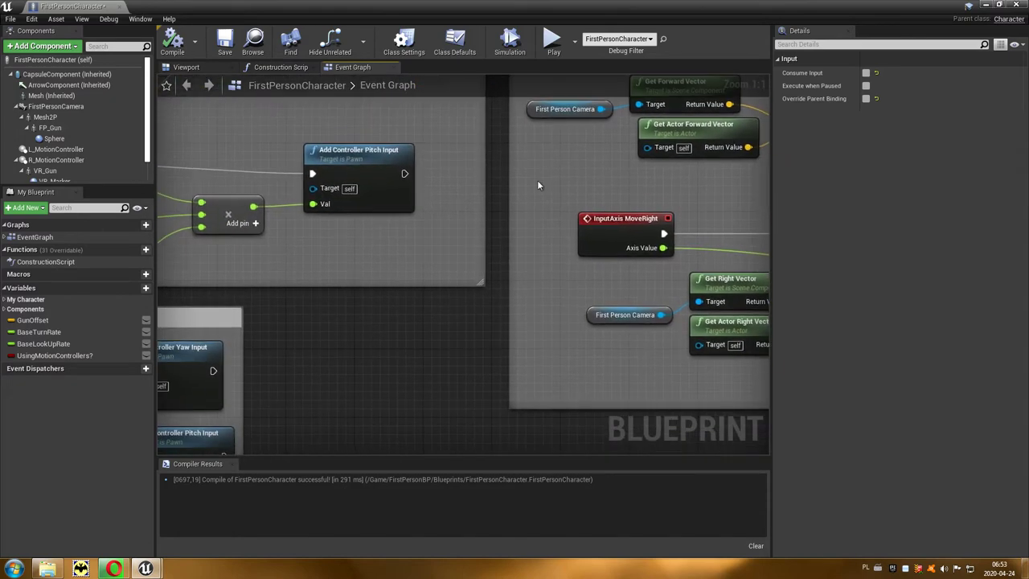
pyautogui.moveTo(331, 357); pyautogui.dragTo(624, 254, button='right')
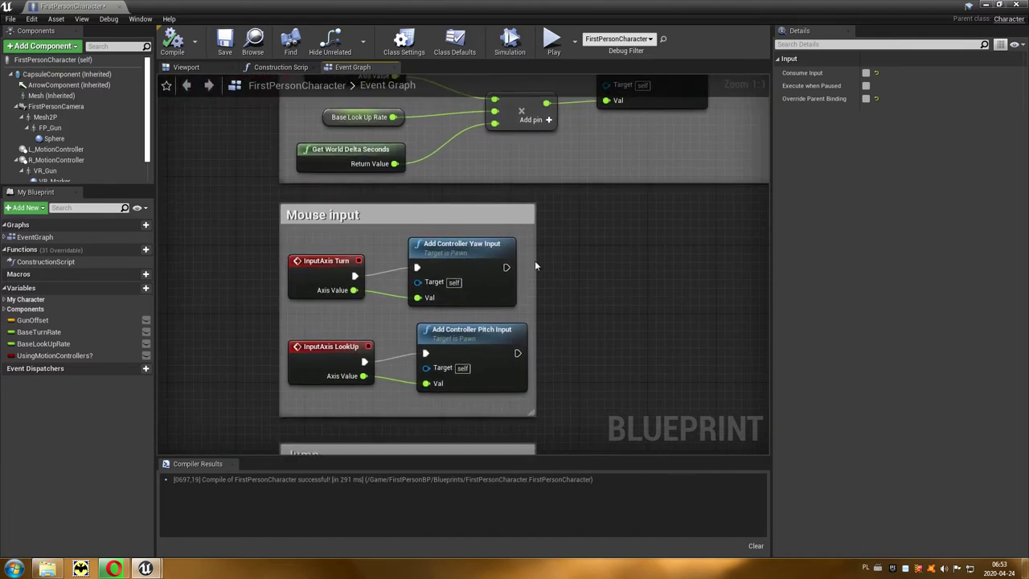
pyautogui.click(351, 276)
pyautogui.moveTo(257, 298); pyautogui.dragTo(392, 300, button='right')
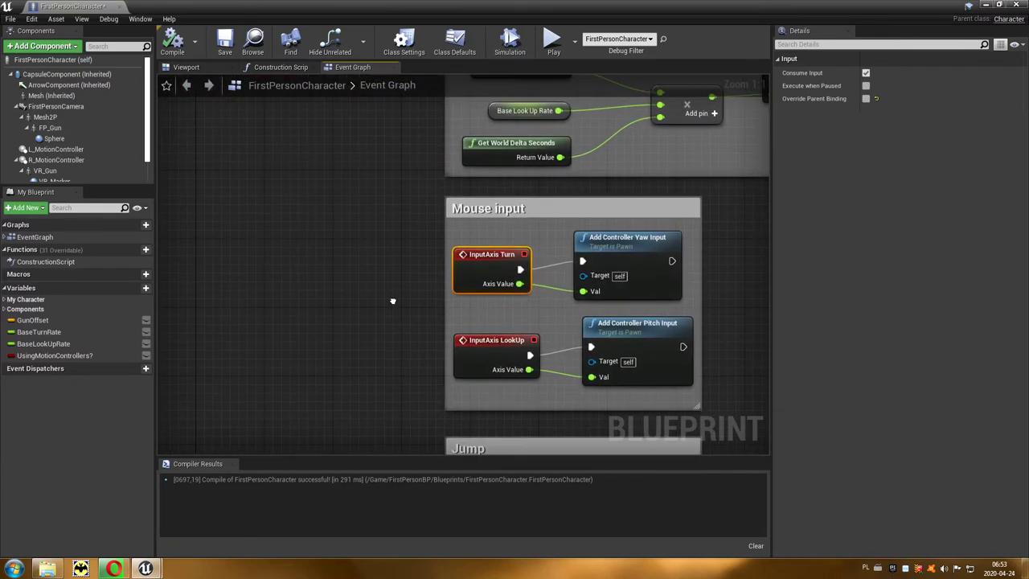
# - Add a Get Gravity node to the left of the Mouse input group
pyautogui.rightClick(324, 258)
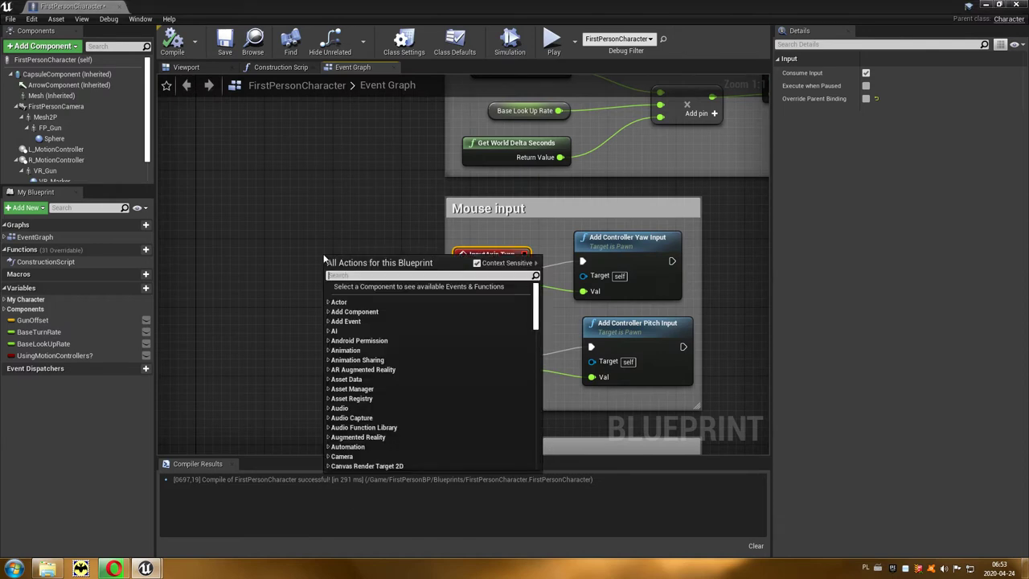
pyautogui.write('gravit')
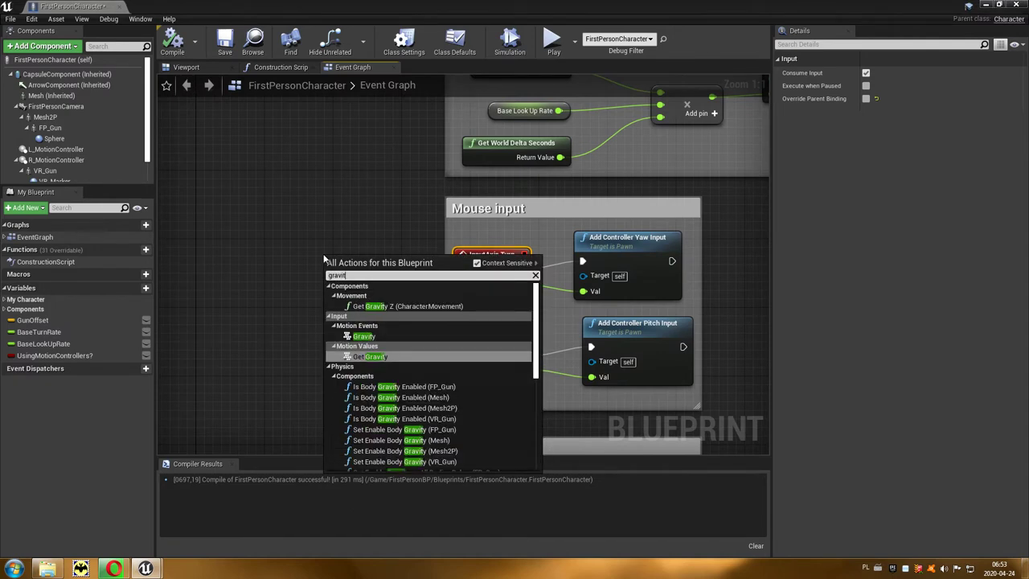
pyautogui.click(397, 358)
pyautogui.moveTo(369, 265); pyautogui.dragTo(344, 240)
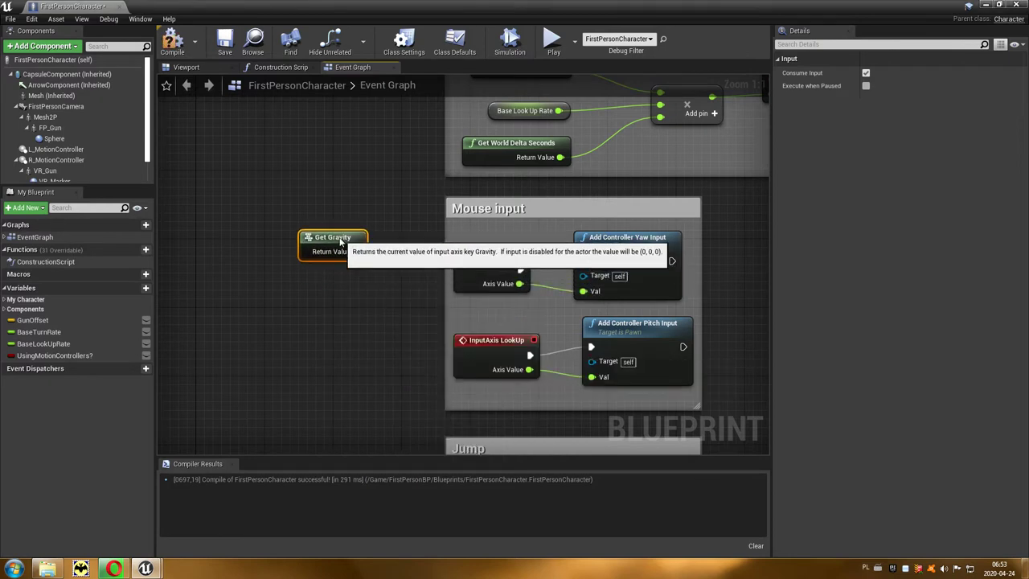
# - Add a Gravity input-axis event node and delete the Get Gravity node
pyautogui.rightClick(320, 288)
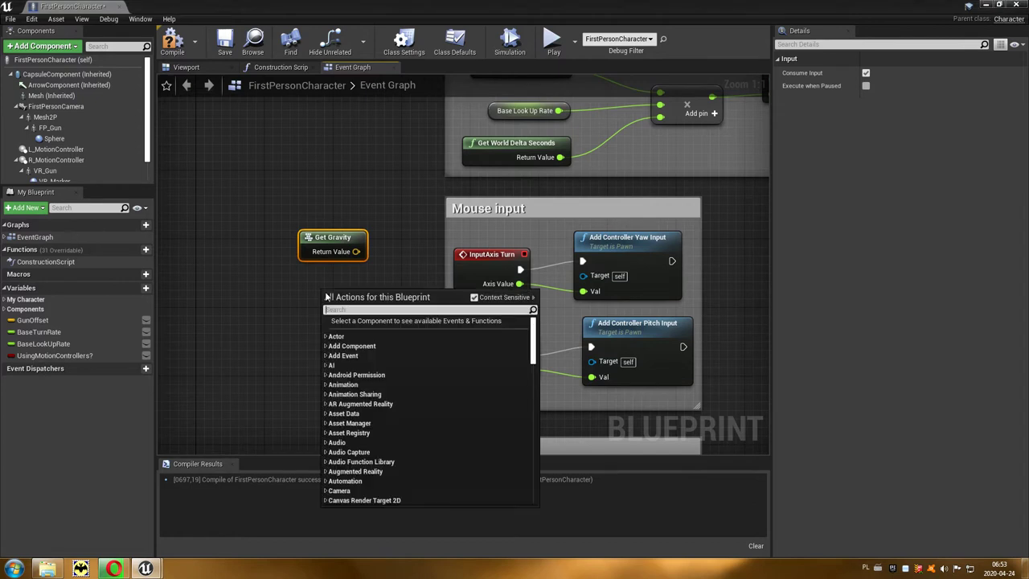
pyautogui.write('gravity')
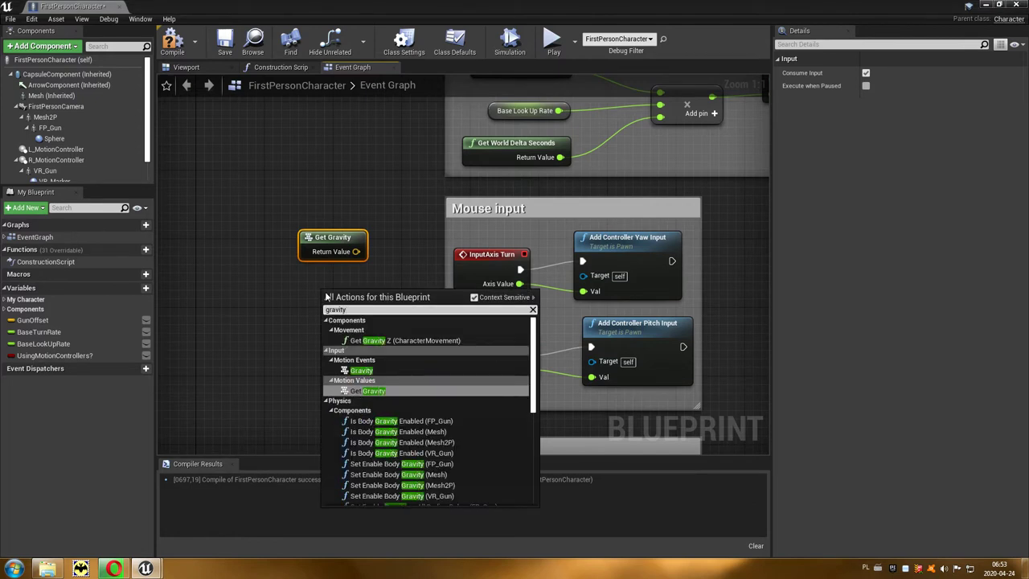
pyautogui.click(387, 371)
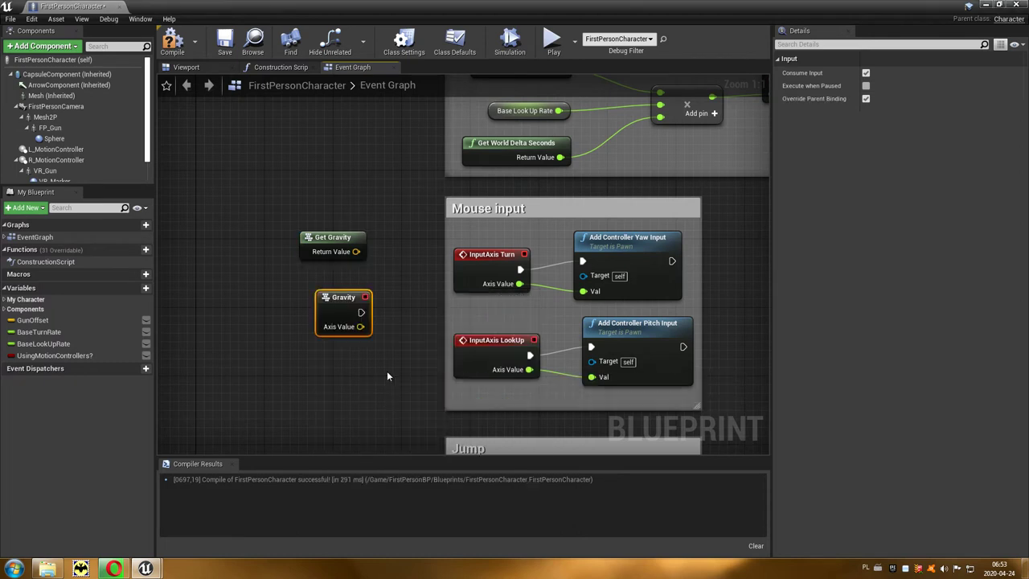
pyautogui.moveTo(347, 307); pyautogui.dragTo(330, 298)
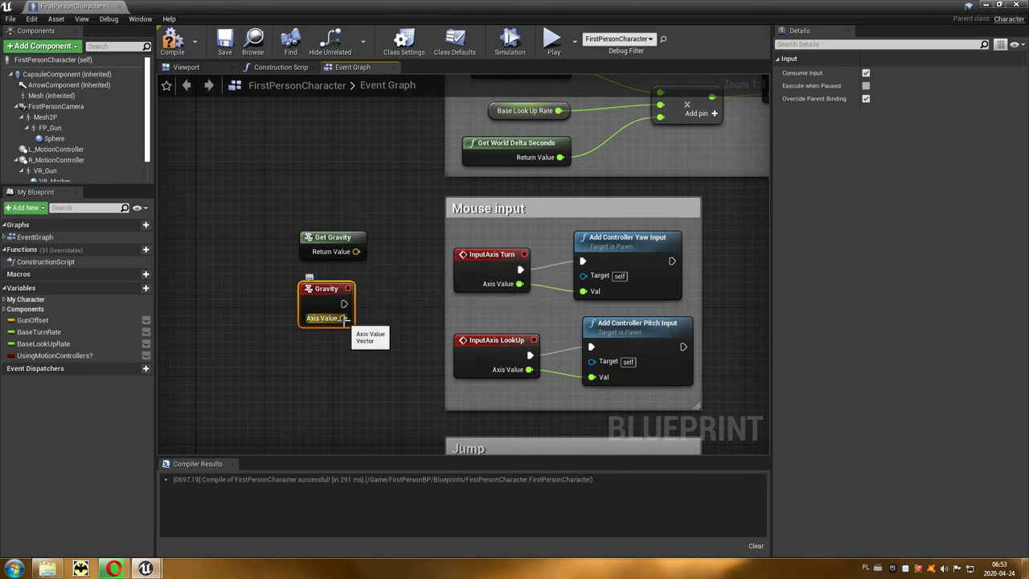
pyautogui.click(347, 237)
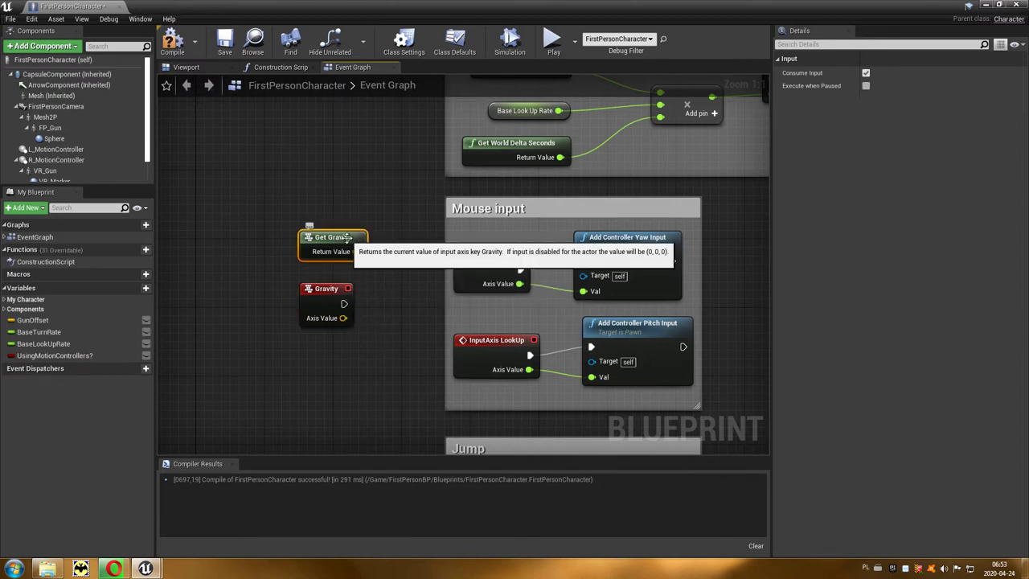
pyautogui.press('Delete')
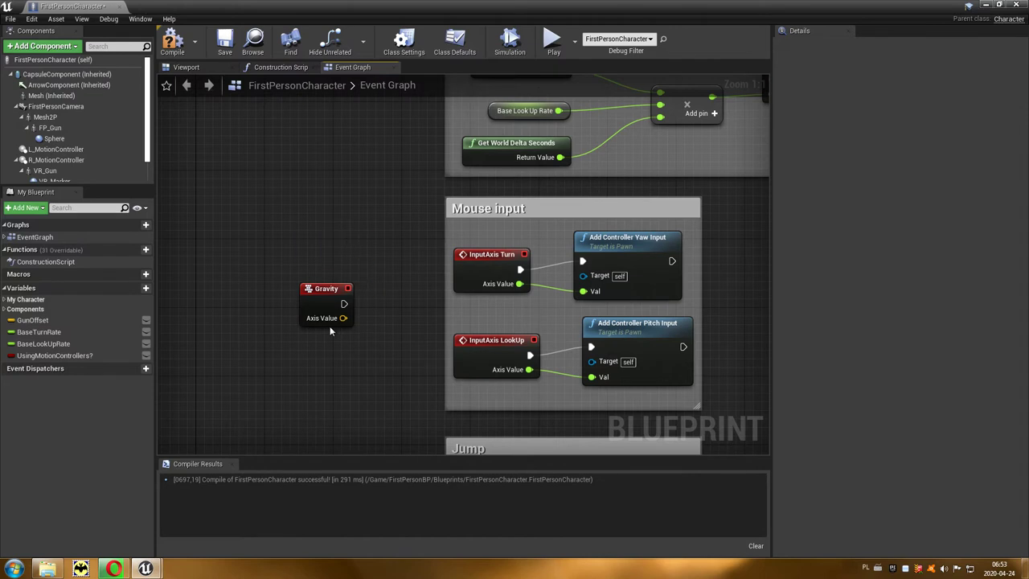
# - Split Gravity's Axis Value into X, Y, Z and disconnect Turn's wires from the yaw node
pyautogui.rightClick(321, 322)
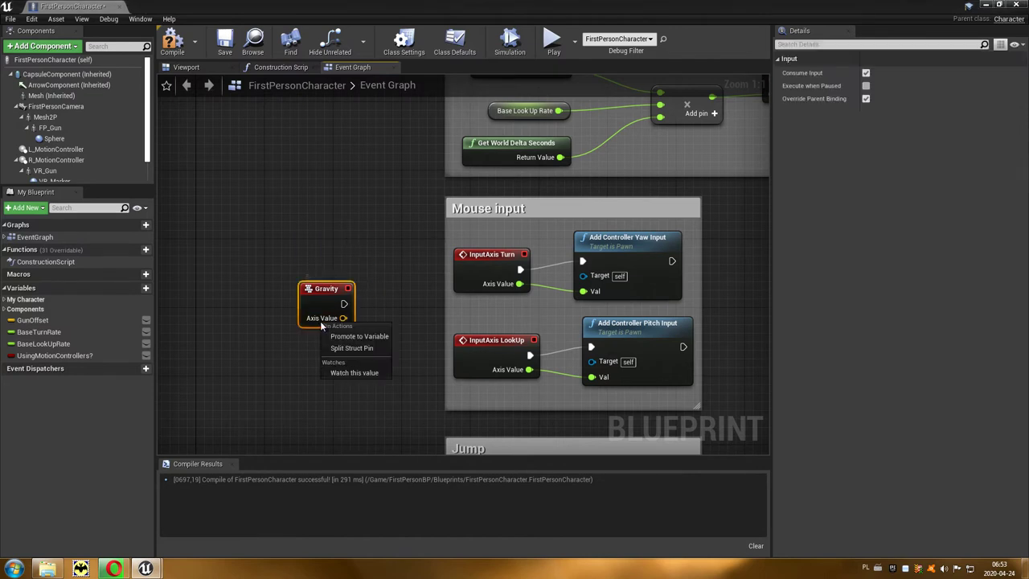
pyautogui.click(381, 349)
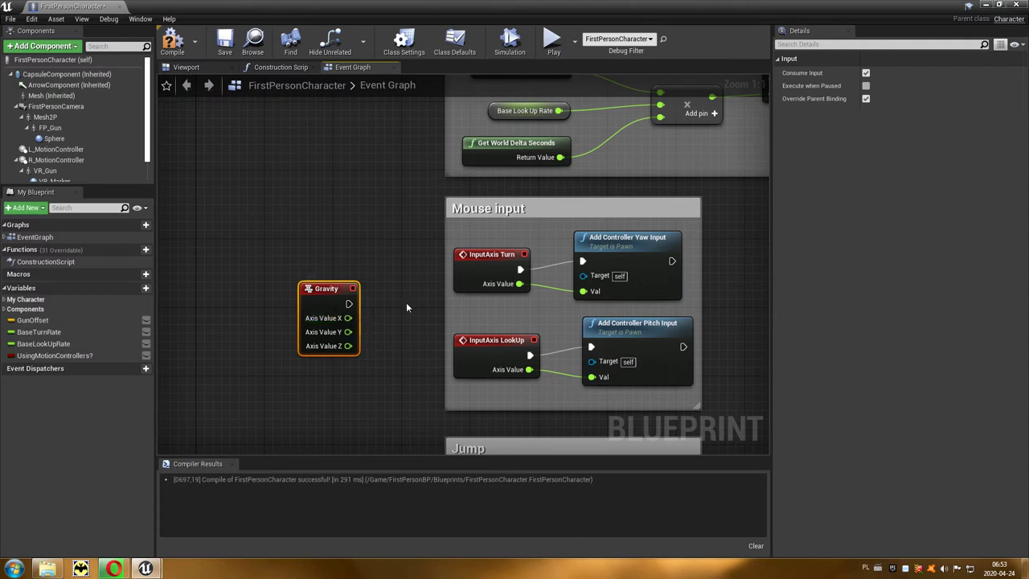
pyautogui.moveTo(403, 304); pyautogui.dragTo(419, 315, button='right')
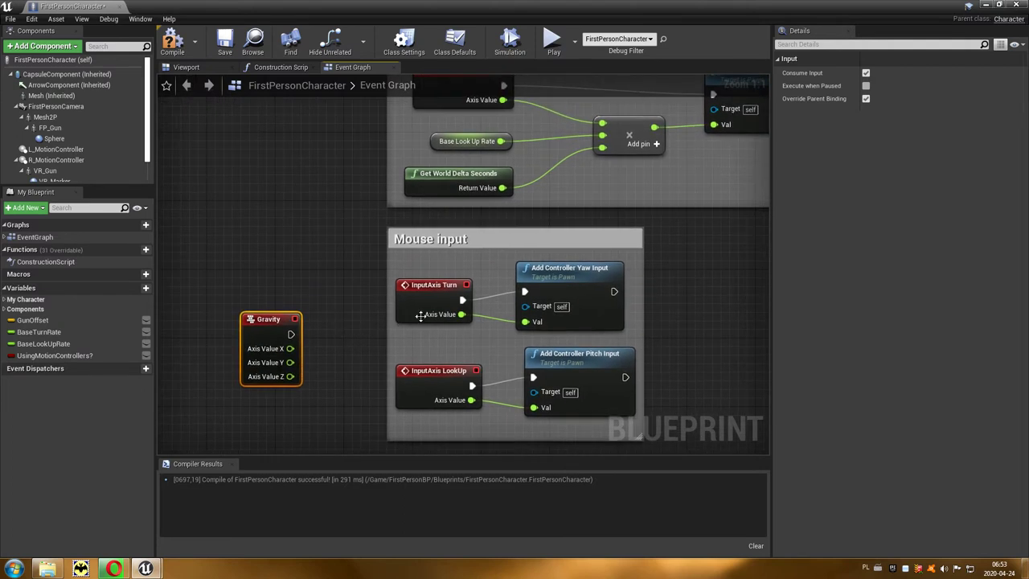
pyautogui.keyDown('alt'); pyautogui.click(462, 300); pyautogui.keyUp('alt')
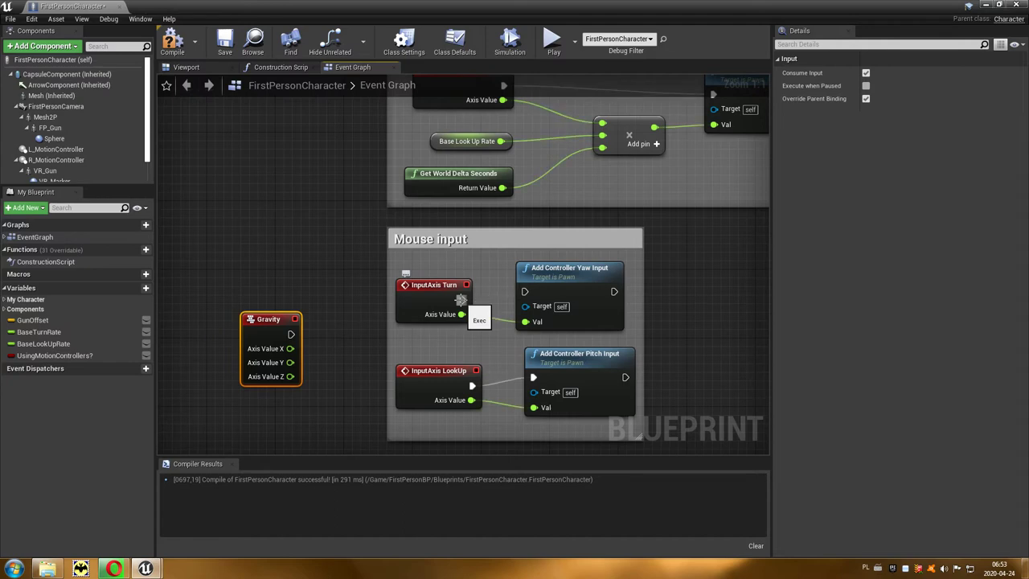
pyautogui.keyDown('alt'); pyautogui.click(459, 314); pyautogui.keyUp('alt')
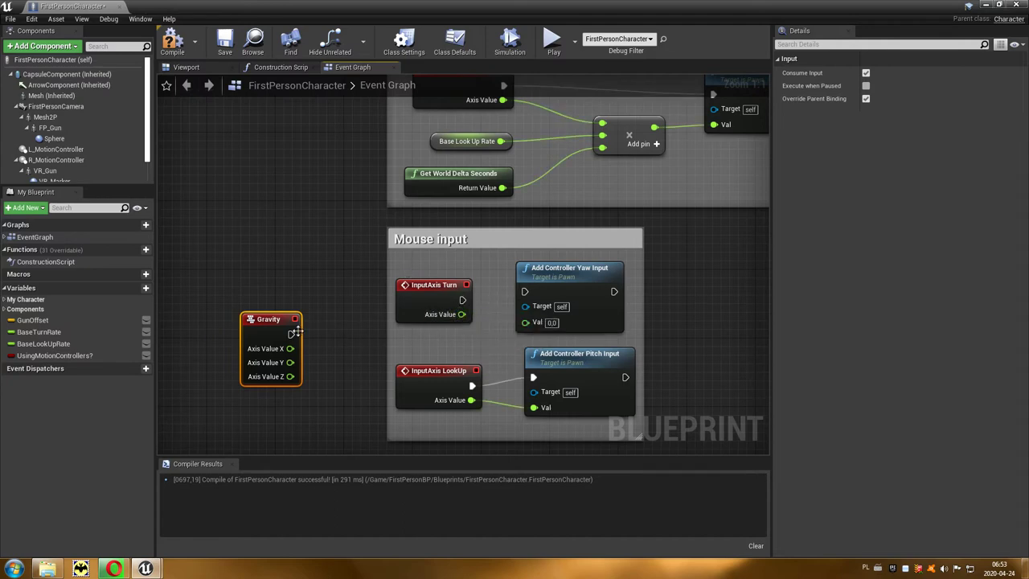
# - Wire Gravity's Axis Value Y into the Add Controller Yaw Input Val pin
pyautogui.moveTo(271, 321)
pyautogui.mouseDown()
pyautogui.moveTo(331, 270)
pyautogui.moveTo(524, 291)
pyautogui.mouseUp()
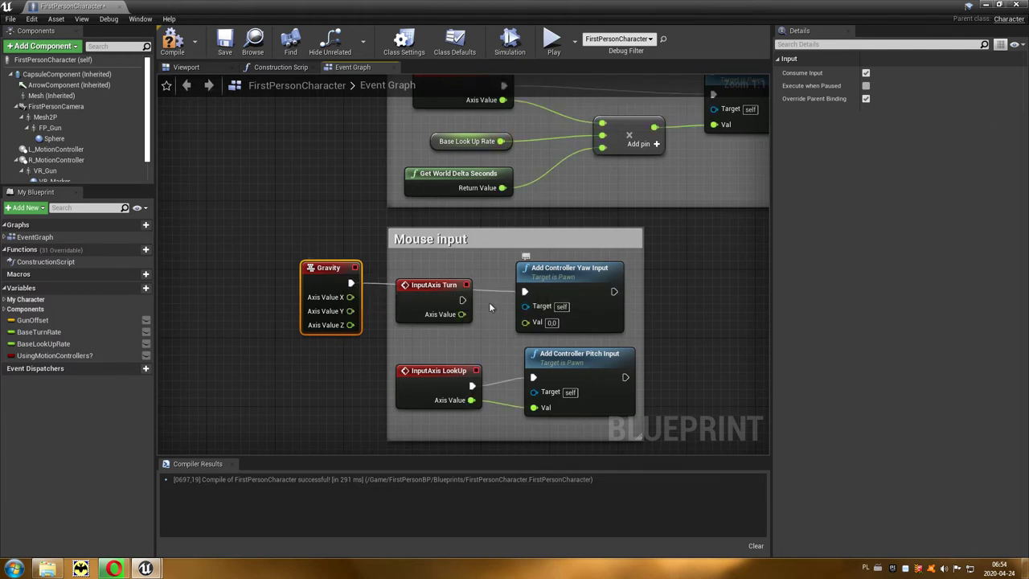
pyautogui.moveTo(350, 310); pyautogui.dragTo(524, 324)
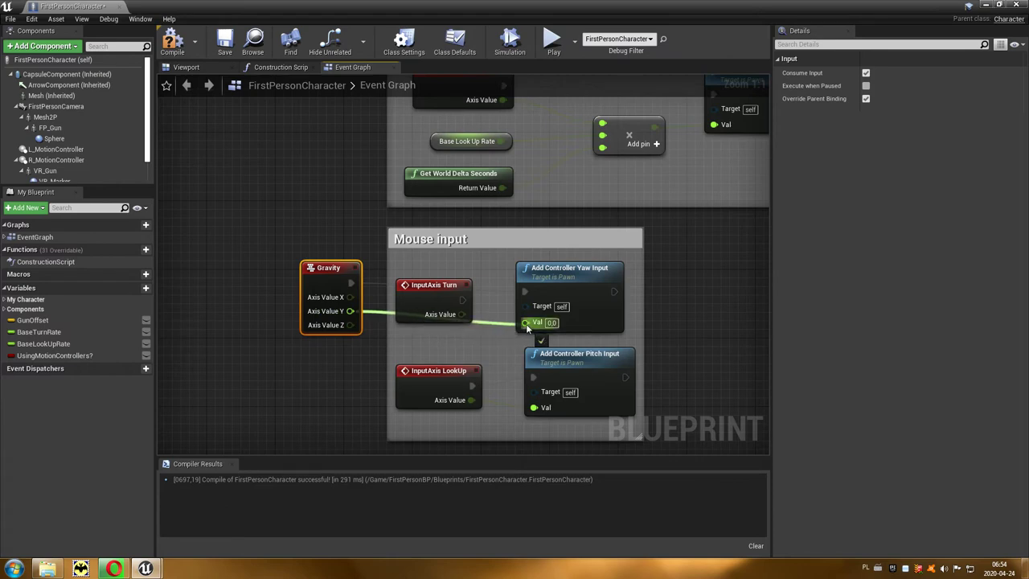
pyautogui.moveTo(526, 325); pyautogui.dragTo(525, 325)
pyautogui.moveTo(699, 277)
pyautogui.mouseDown(button='right')
pyautogui.moveTo(464, 404)
pyautogui.moveTo(276, 450)
pyautogui.mouseUp(button='right')
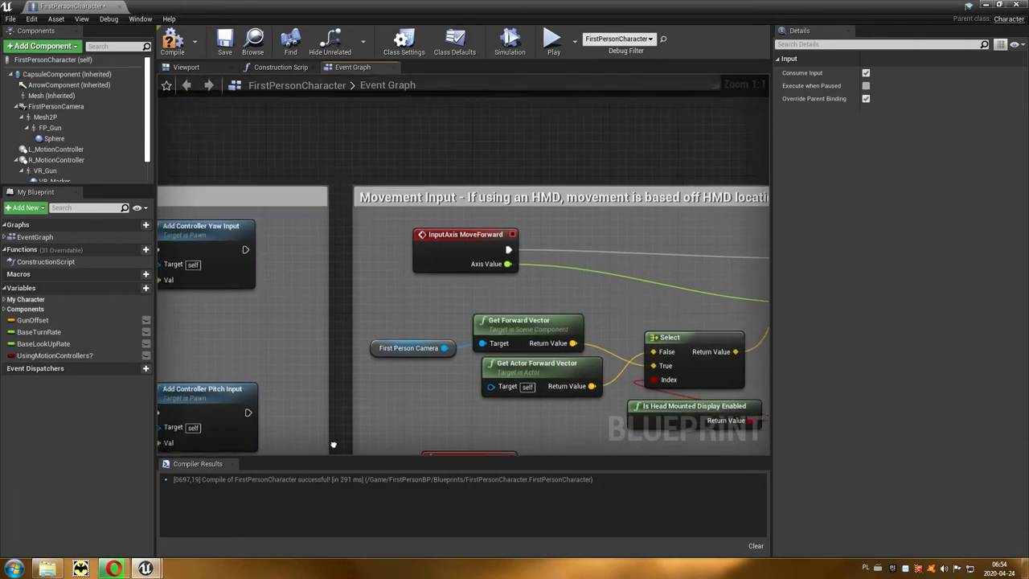
pyautogui.click(398, 244)
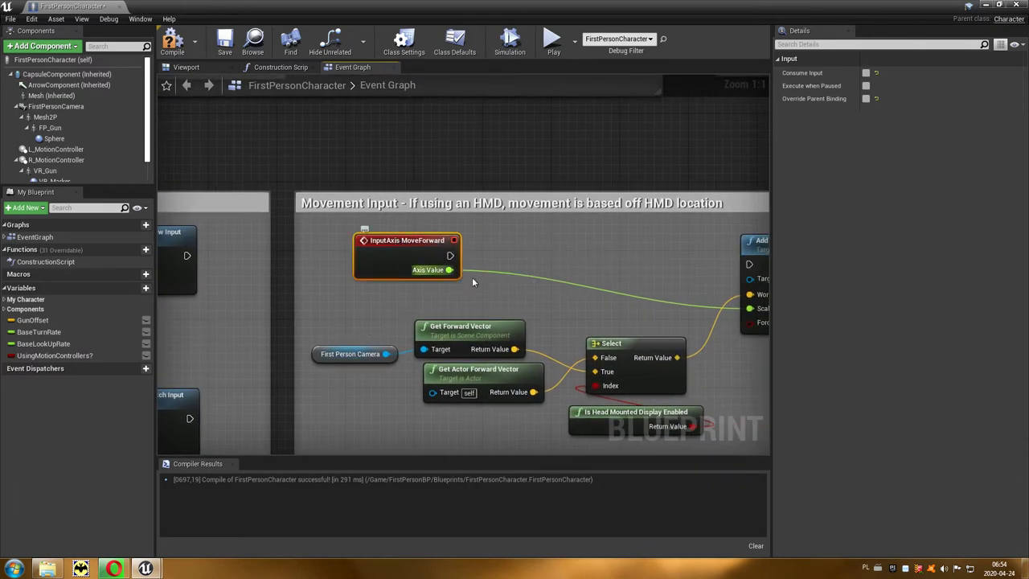
# - Chain execution from the Gravity event through yaw input into Add Movement Input
pyautogui.moveTo(449, 269); pyautogui.dragTo(381, 257, button='right')
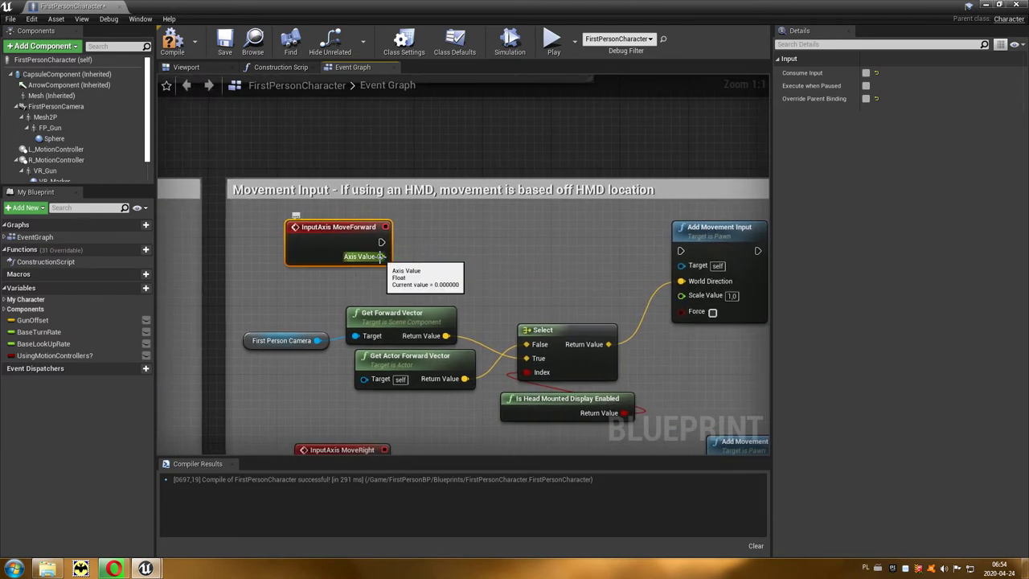
pyautogui.click(716, 235)
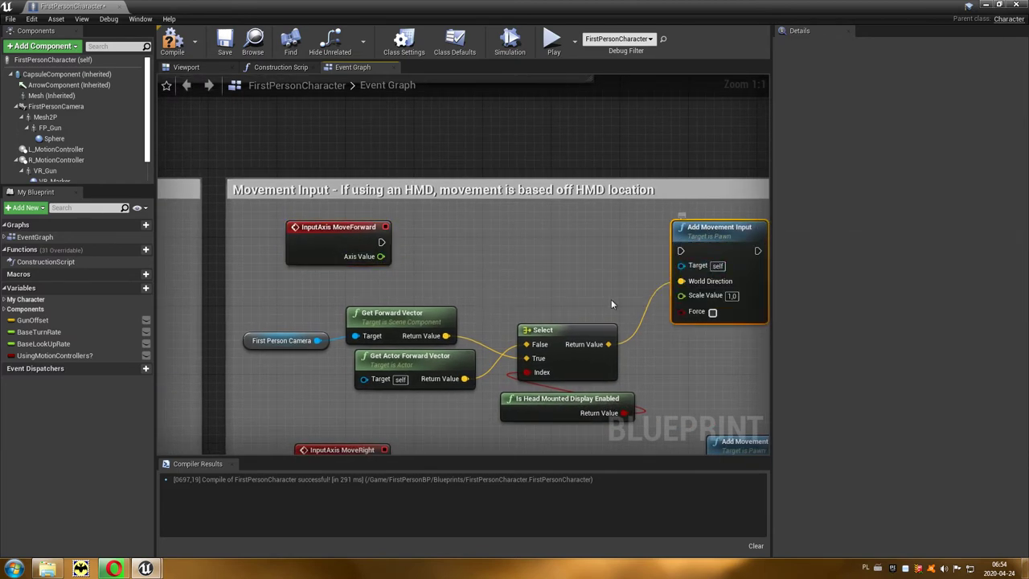
pyautogui.moveTo(611, 278); pyautogui.dragTo(724, 177, button='right')
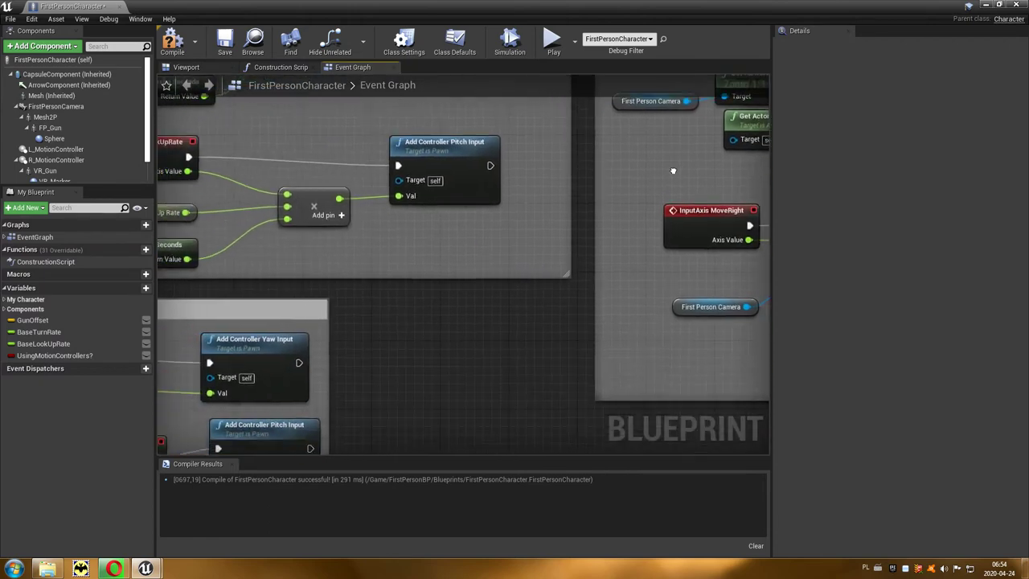
pyautogui.moveTo(610, 277); pyautogui.dragTo(632, 302, button='right')
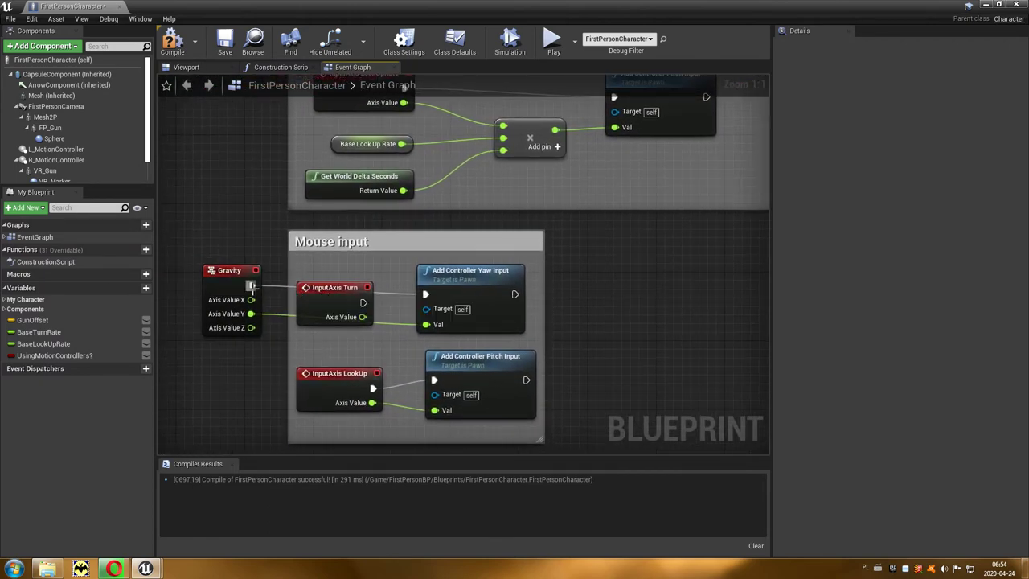
pyautogui.moveTo(256, 292); pyautogui.dragTo(524, 300)
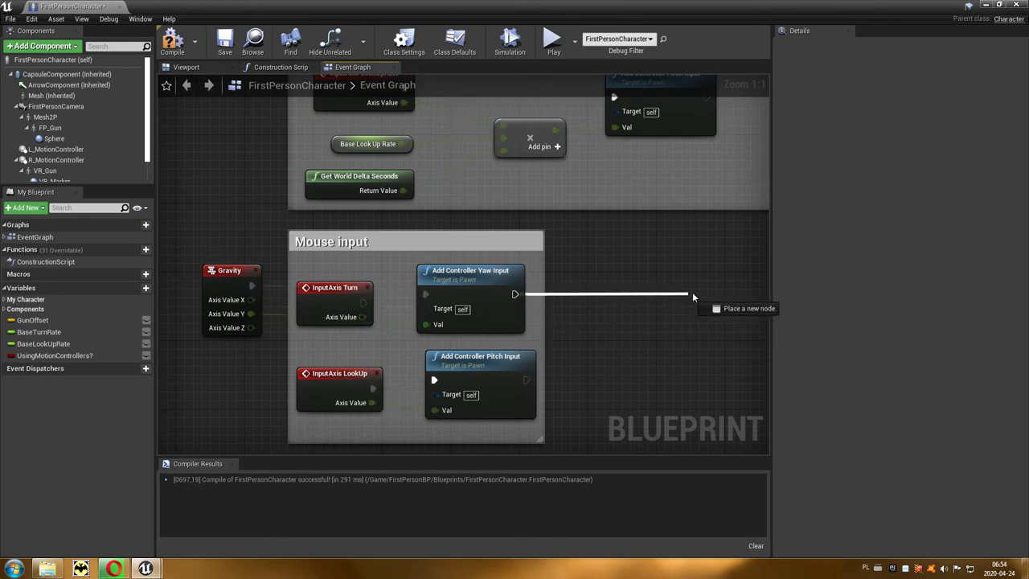
pyautogui.moveTo(693, 296)
pyautogui.mouseDown()
pyautogui.moveTo(711, 127)
pyautogui.moveTo(481, 222)
pyautogui.moveTo(474, 238)
pyautogui.mouseUp()
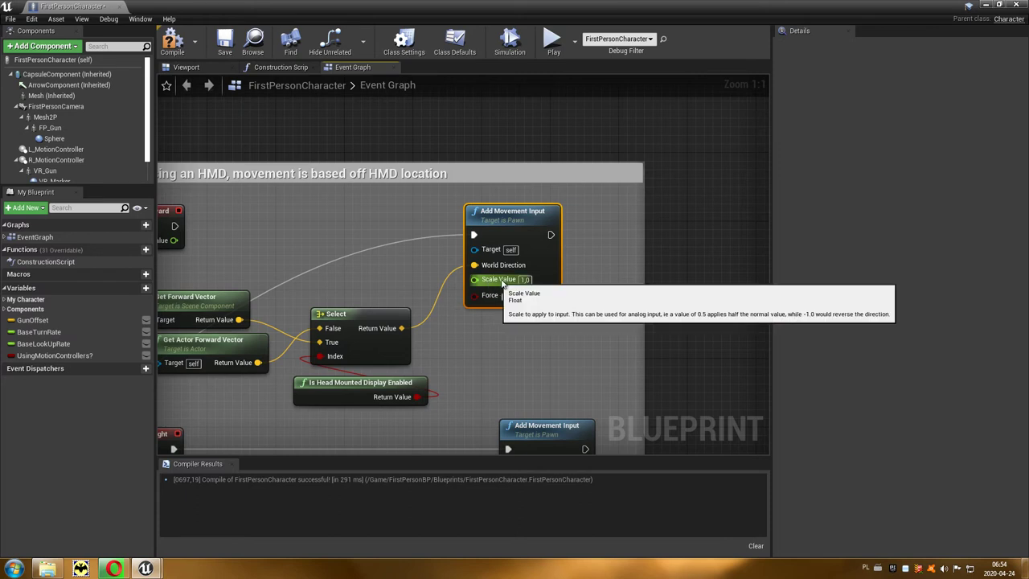
# - Connect Gravity's Axis Value X to the movement Scale Value, then compile and close the blueprint
pyautogui.moveTo(473, 280)
pyautogui.mouseDown()
pyautogui.moveTo(237, 437)
pyautogui.moveTo(161, 350)
pyautogui.mouseUp()
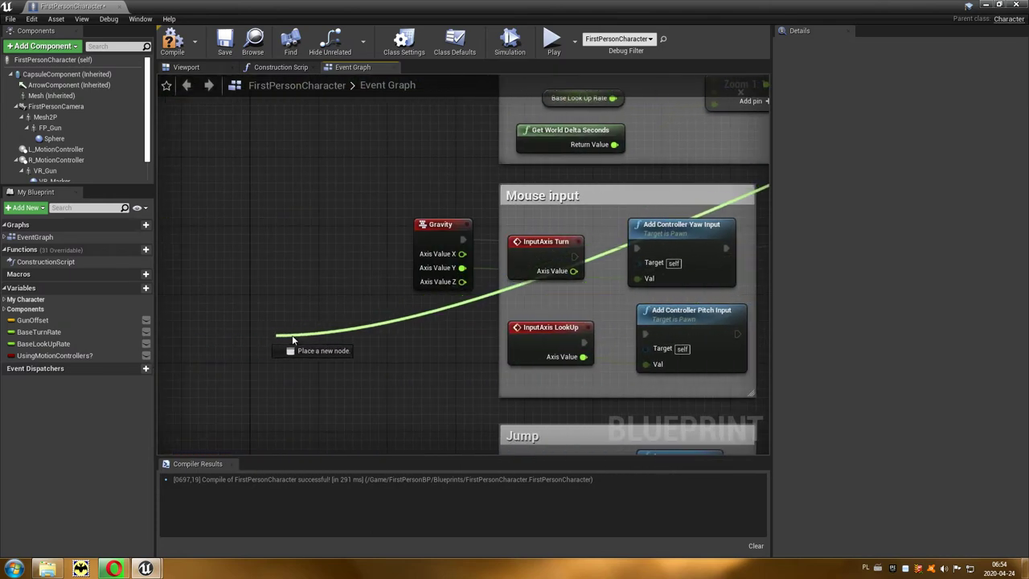
pyautogui.moveTo(161, 351); pyautogui.dragTo(463, 258)
pyautogui.scroll(-3, 266, 347)
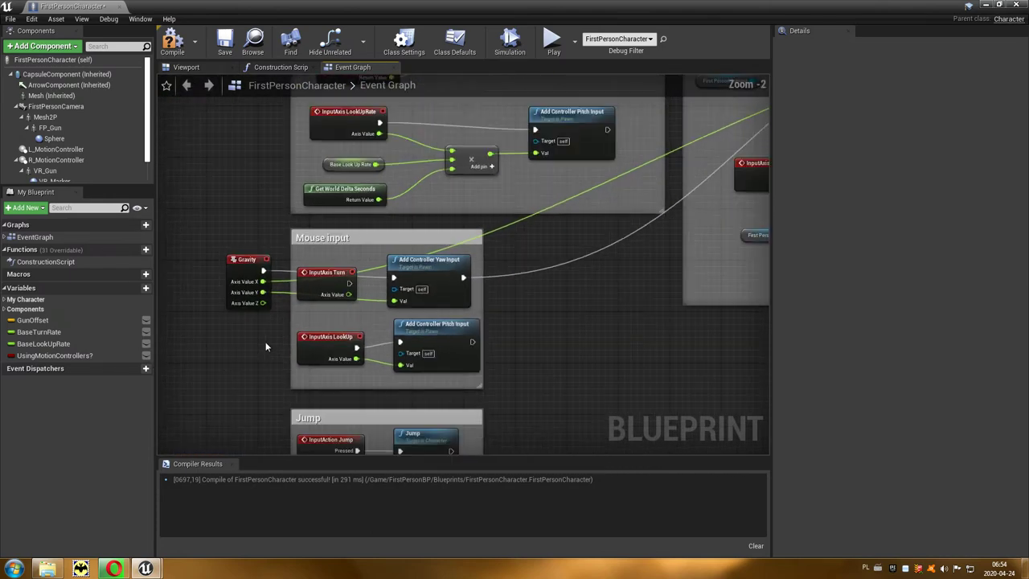
pyautogui.scroll(-3, 266, 346)
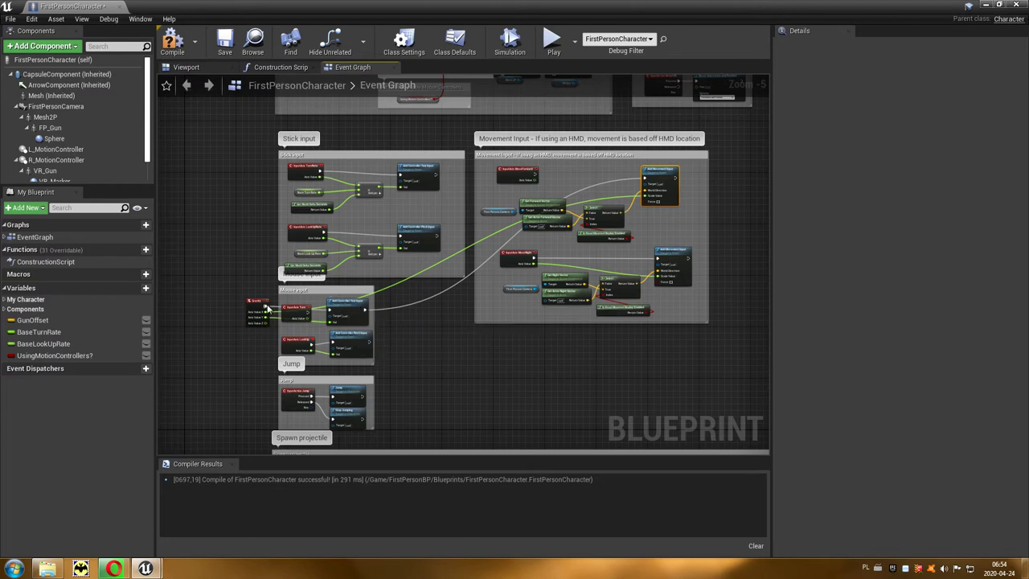
pyautogui.moveTo(265, 307); pyautogui.dragTo(329, 304)
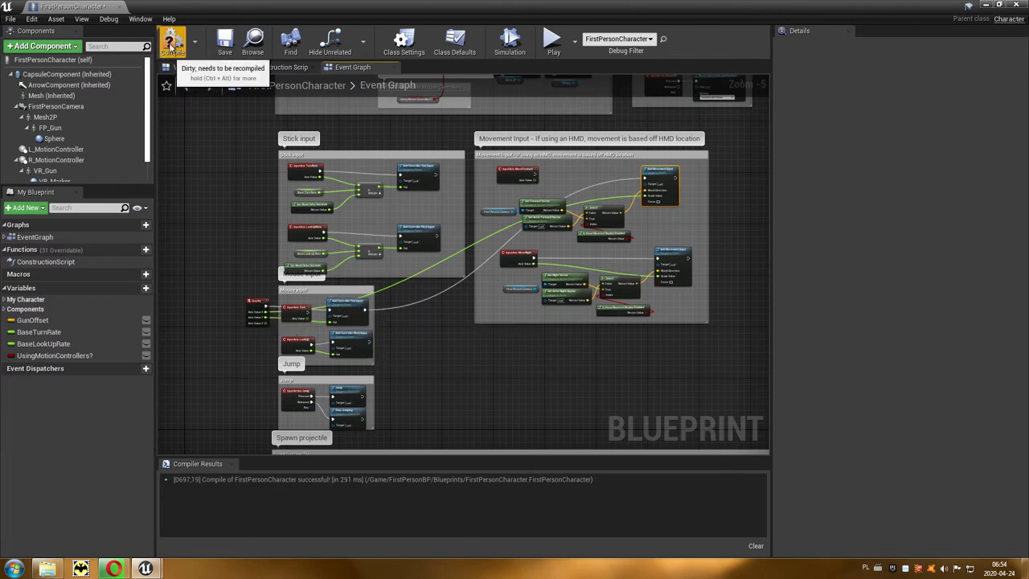
pyautogui.click(172, 45)
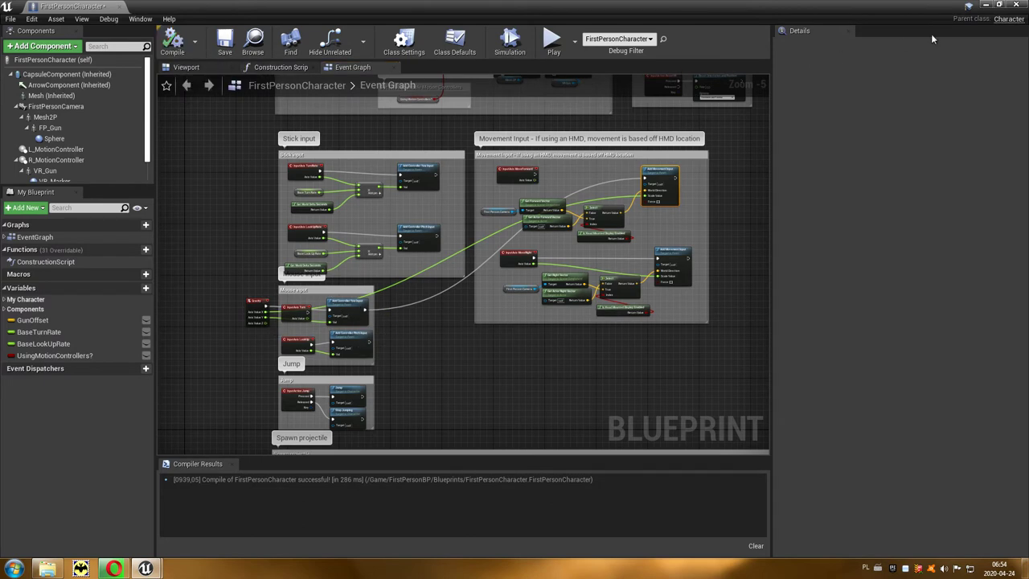
pyautogui.click(1015, 7)
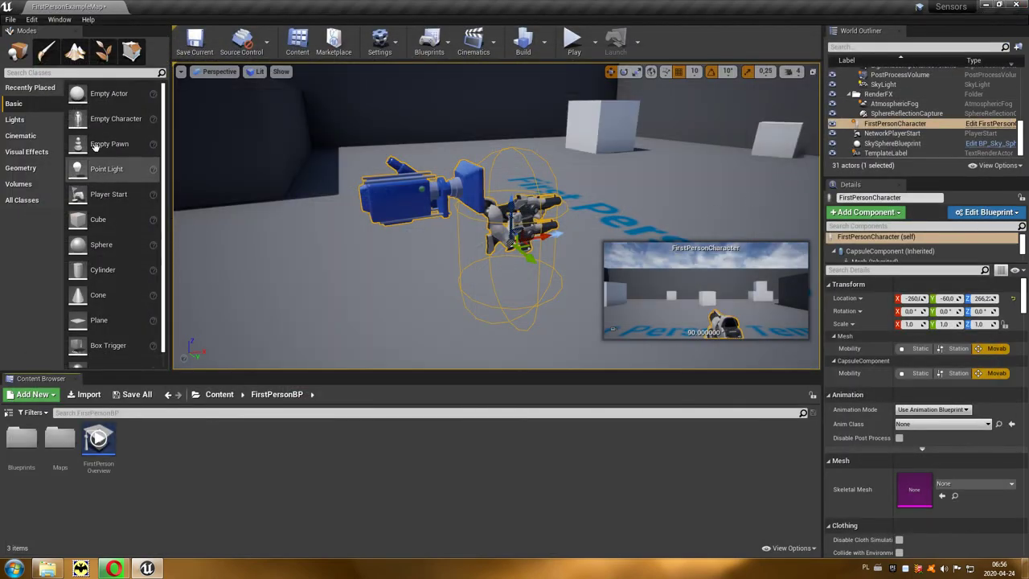
# - Set Default Touch Interface to None under Project Settings > Engine > Input, then close the settings
pyautogui.click(38, 25)
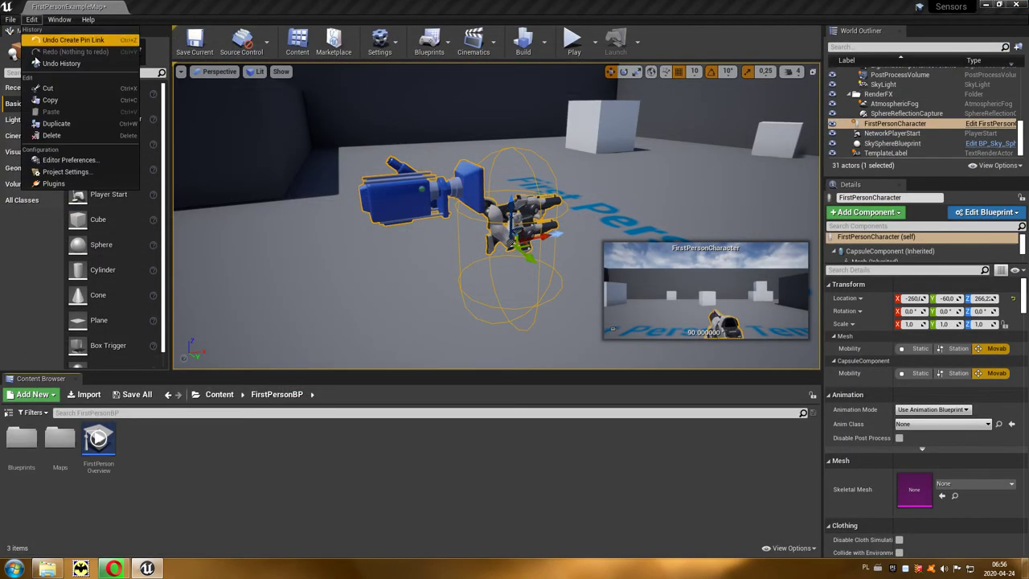
pyautogui.click(98, 172)
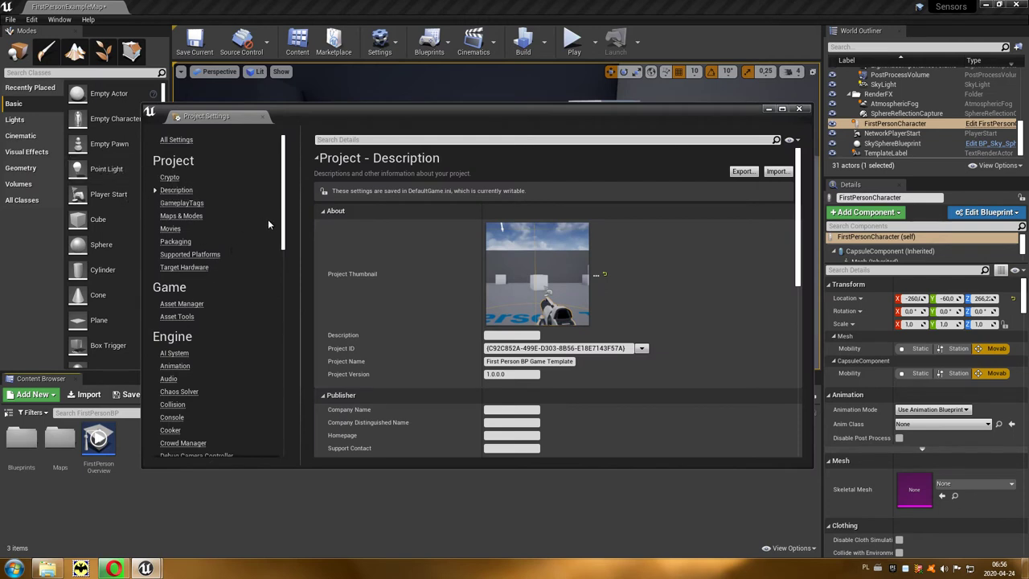
pyautogui.moveTo(284, 233); pyautogui.dragTo(280, 285)
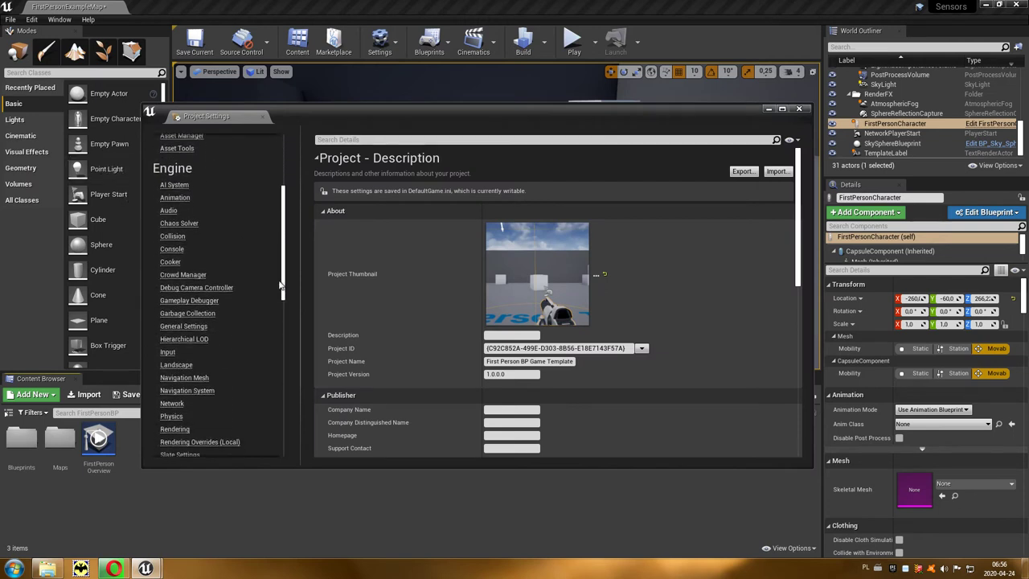
pyautogui.click(175, 356)
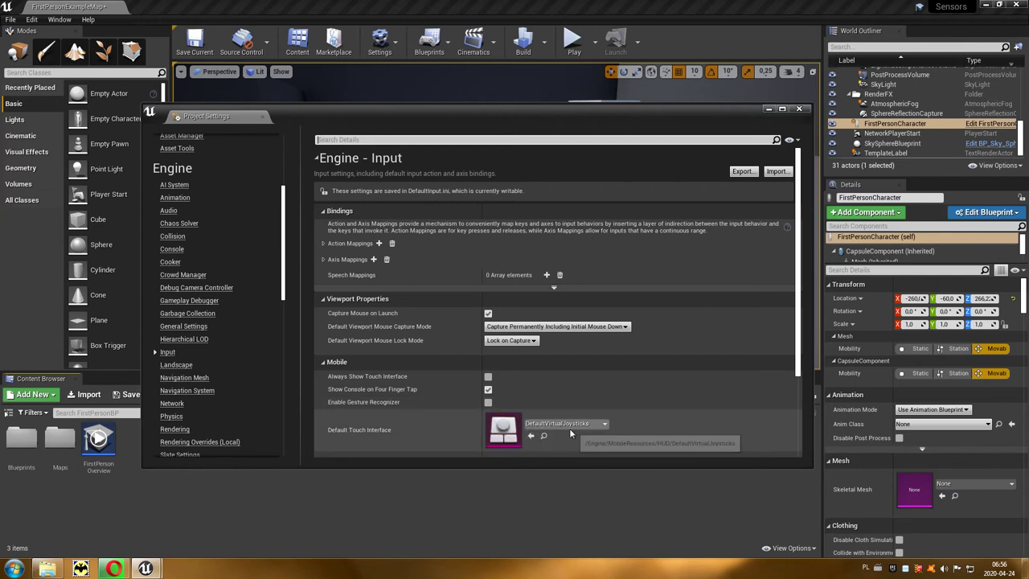
pyautogui.click(605, 423)
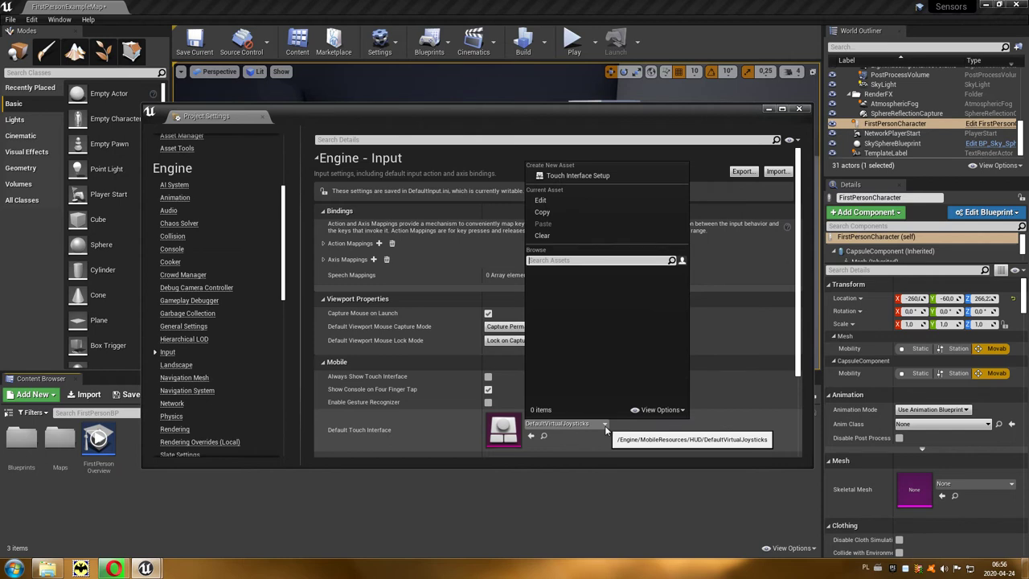
pyautogui.click(574, 236)
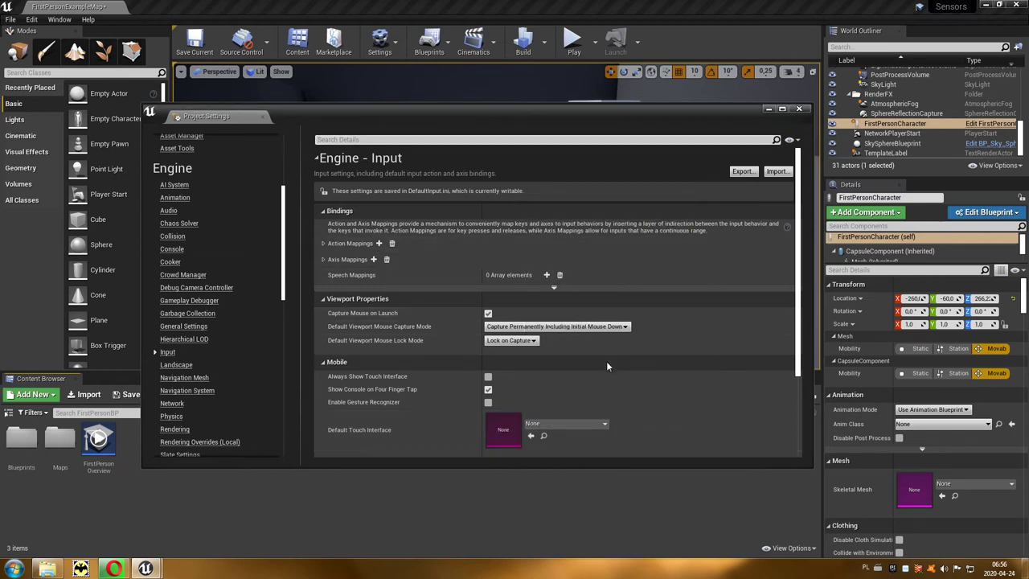
pyautogui.click(804, 110)
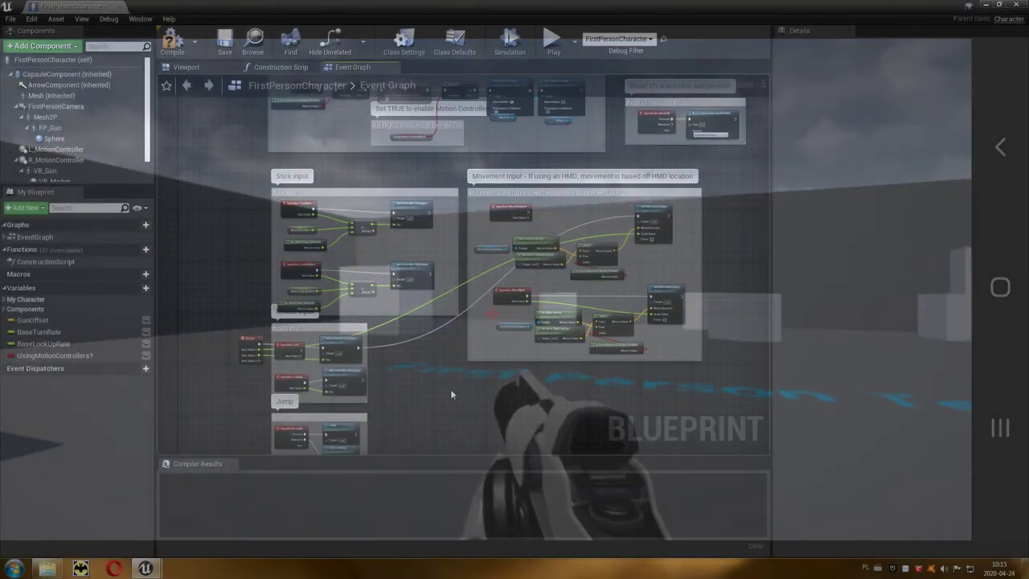
# - Add a float multiply node set to 0.5 on Gravity's Axis Value X wire
pyautogui.scroll(1, 411, 392)
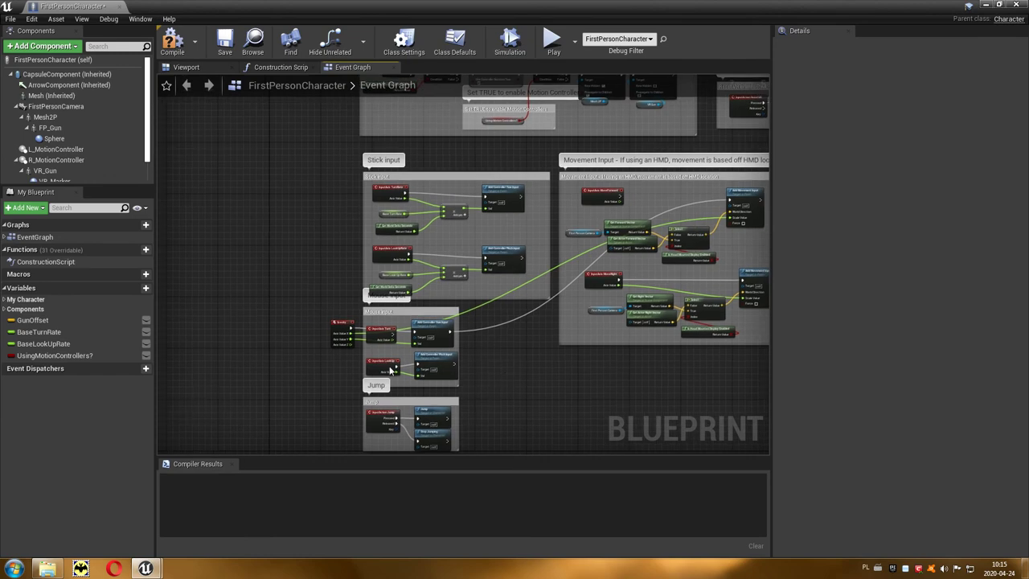
pyautogui.scroll(1, 342, 366)
pyautogui.scroll(1, 342, 365)
pyautogui.moveTo(342, 366); pyautogui.dragTo(259, 391, button='right')
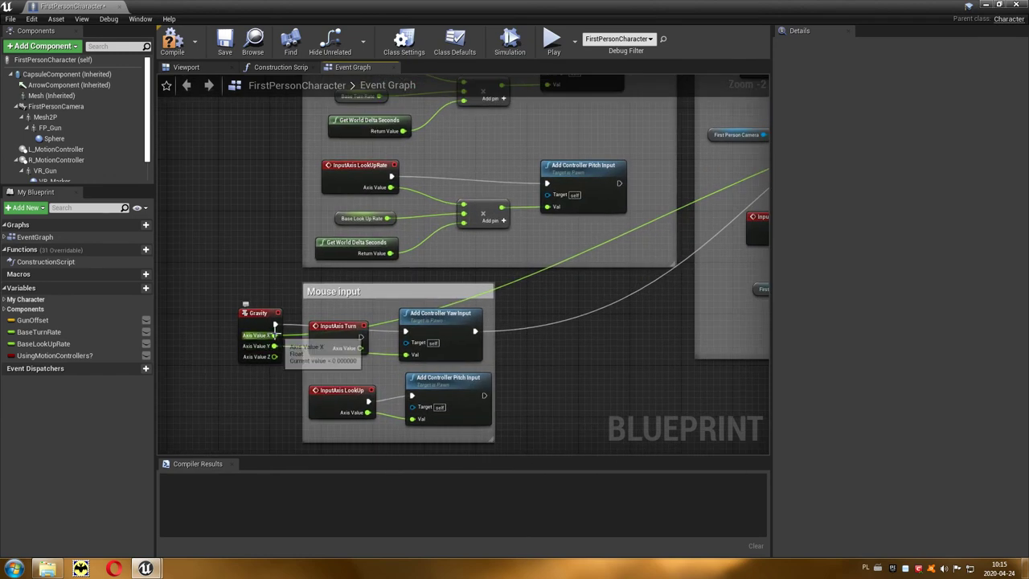
pyautogui.moveTo(274, 335); pyautogui.dragTo(554, 347)
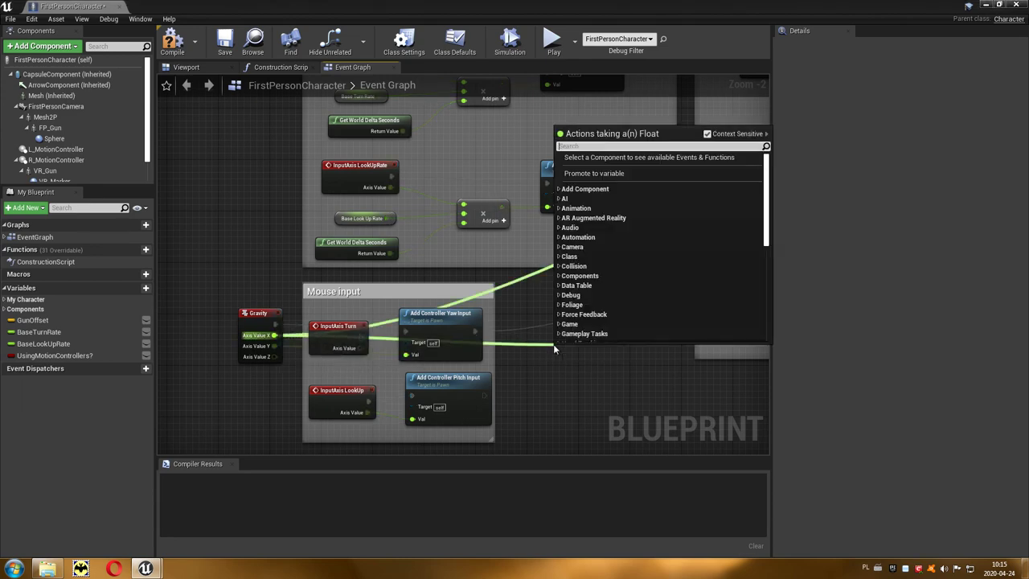
pyautogui.write('*')
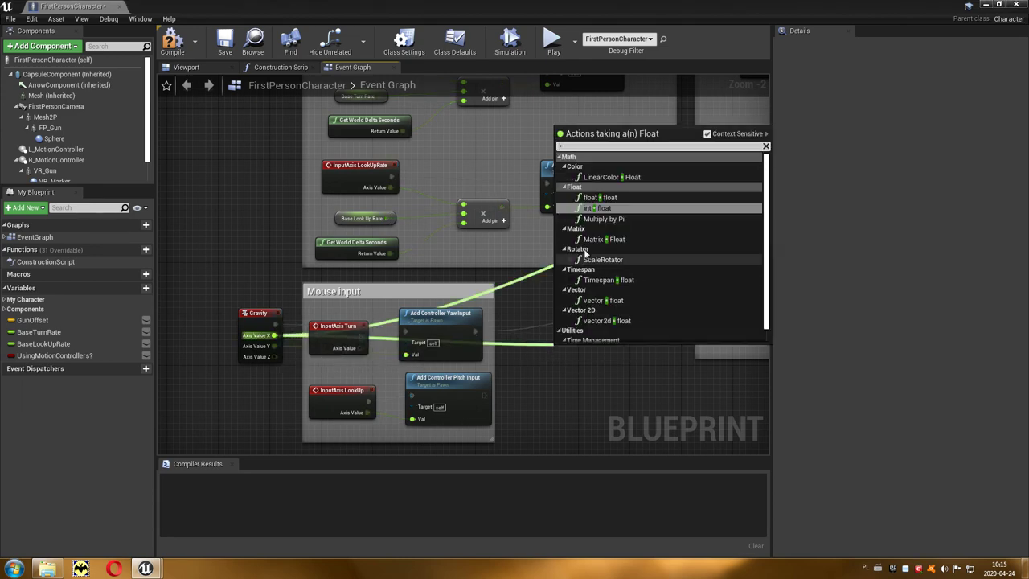
pyautogui.click(636, 195)
pyautogui.scroll(2, 584, 383)
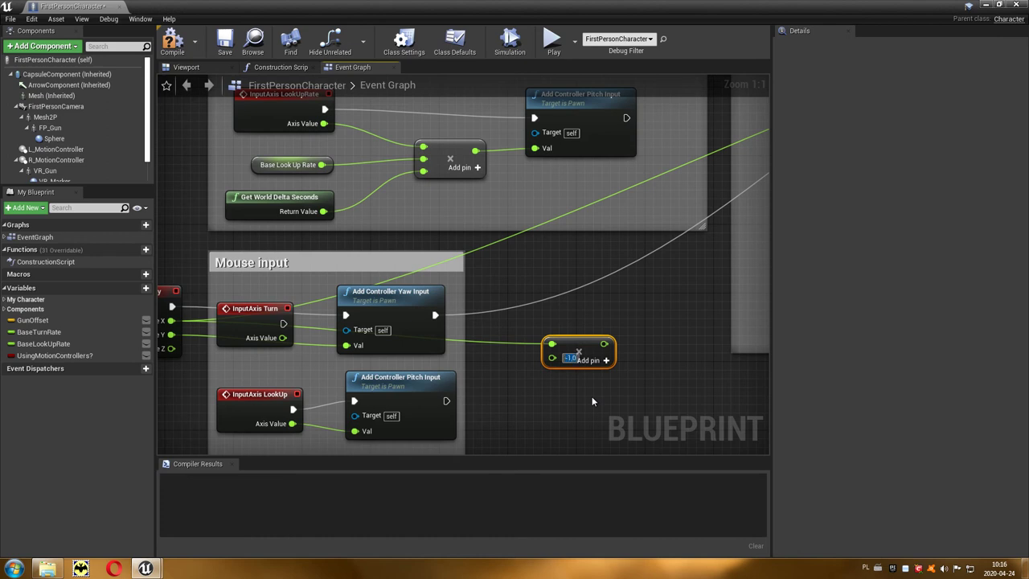
pyautogui.write('0.')
pyautogui.write('1')
pyautogui.press('BackSpace')
pyautogui.write('0.5')
# - Route the multiply output through a reroute point into the movement Scale Value
pyautogui.doubleClick(570, 211)
pyautogui.moveTo(580, 226); pyautogui.dragTo(645, 294)
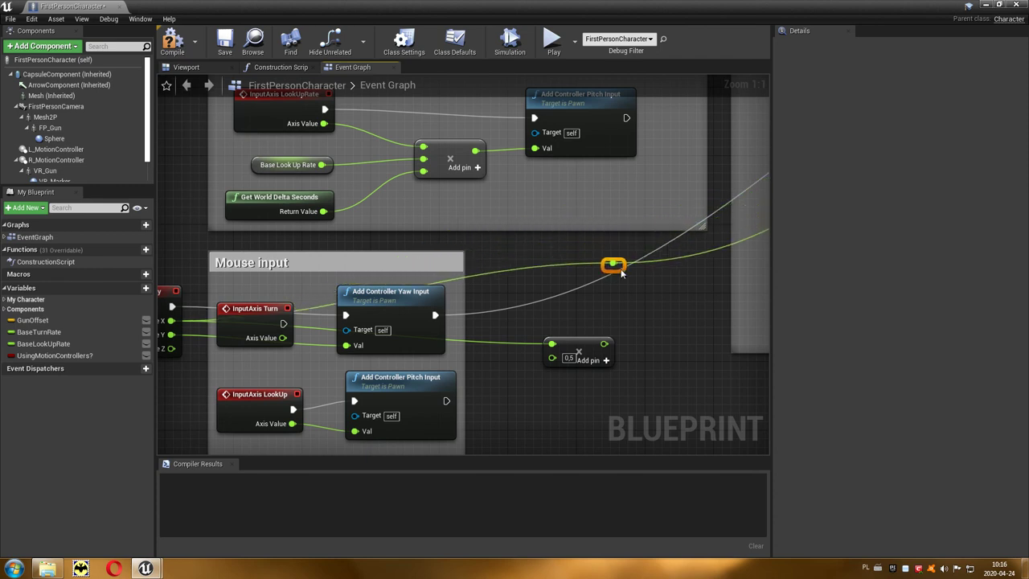
pyautogui.moveTo(604, 344); pyautogui.dragTo(639, 291)
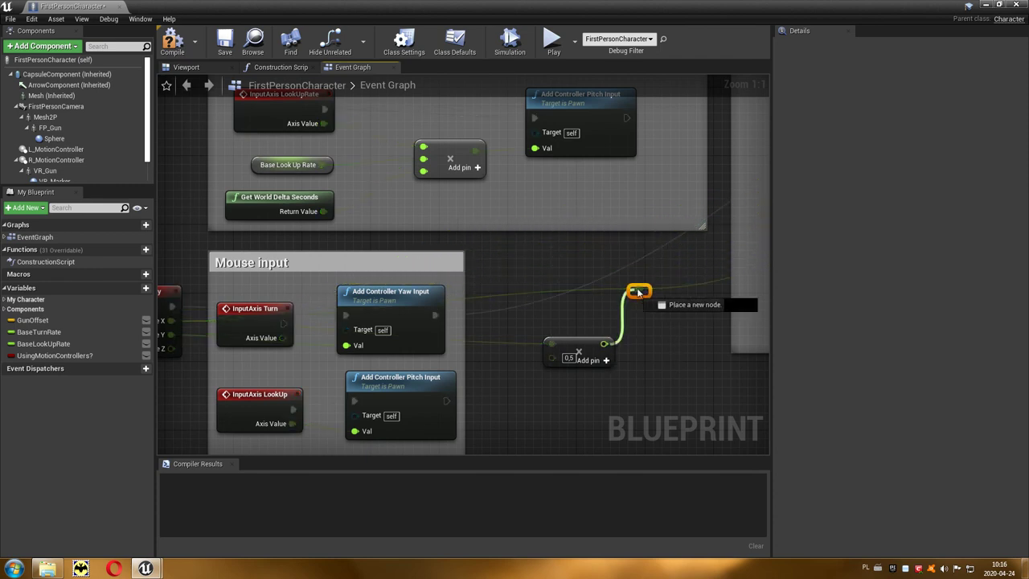
pyautogui.click(582, 348)
pyautogui.moveTo(627, 369); pyautogui.dragTo(588, 367, button='right')
pyautogui.scroll(-3, 588, 366)
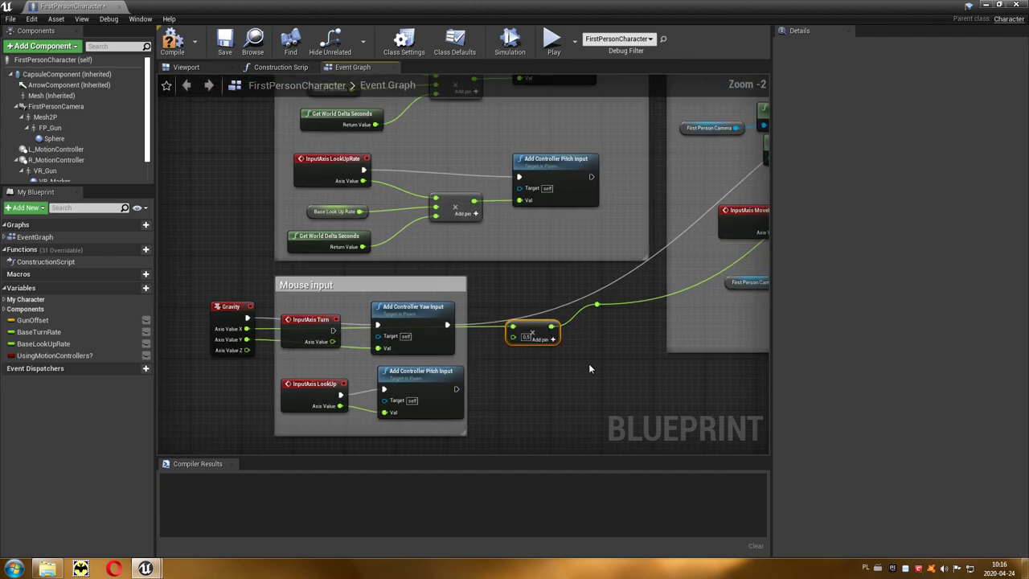
pyautogui.scroll(-1, 589, 368)
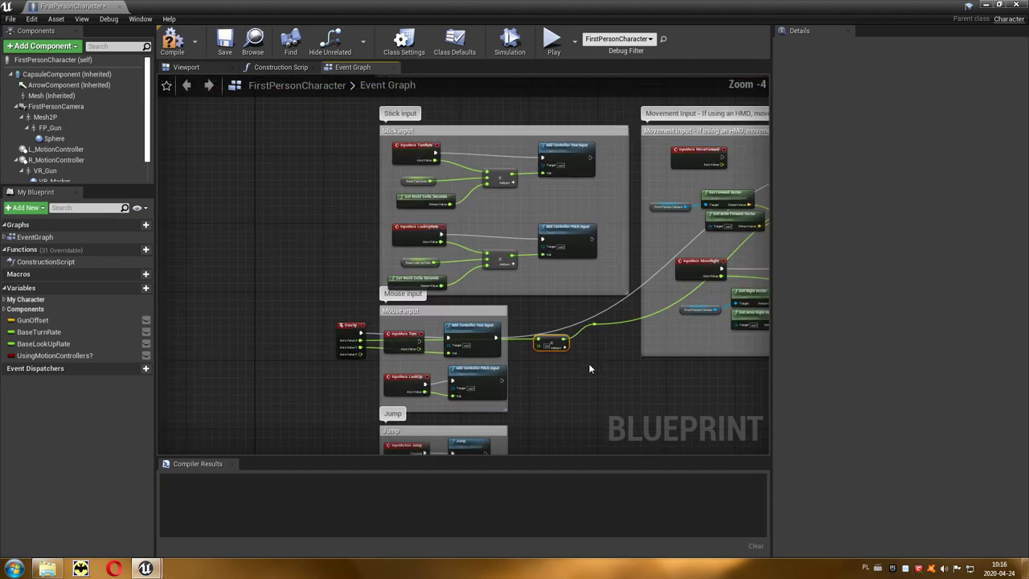
pyautogui.moveTo(589, 366); pyautogui.dragTo(537, 366, button='right')
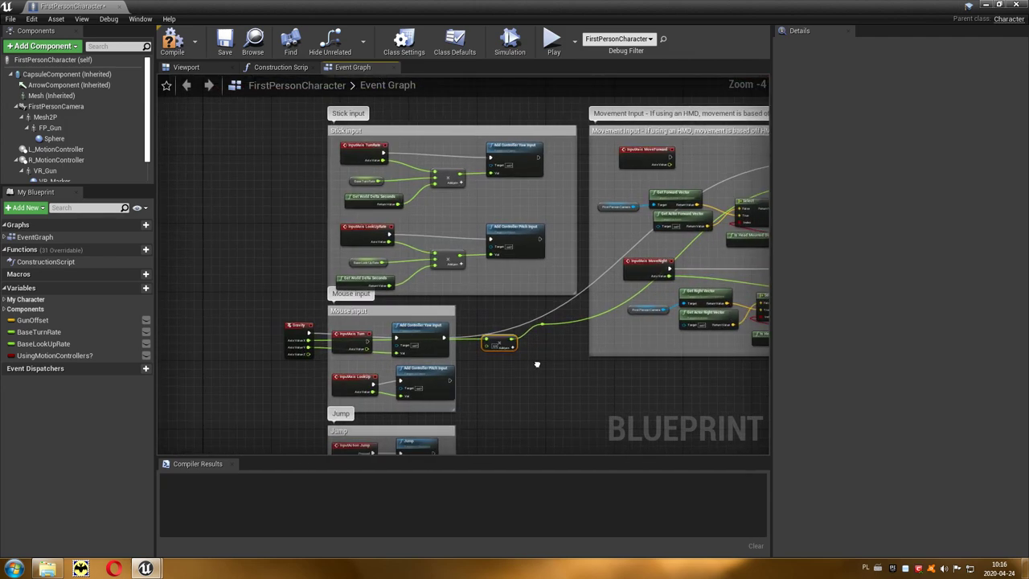
pyautogui.click(205, 70)
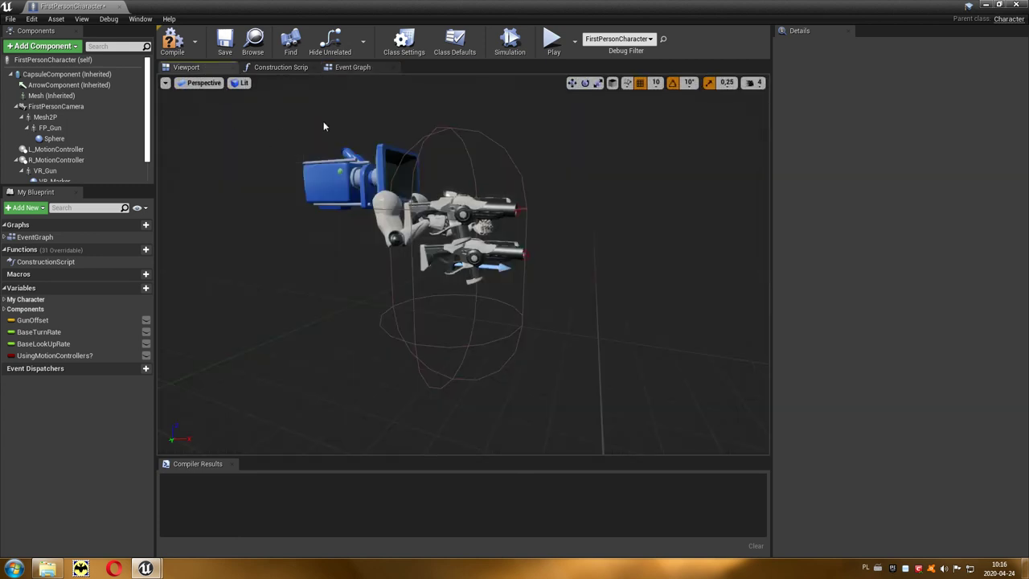
pyautogui.scroll(4, 500, 231)
pyautogui.click(567, 248)
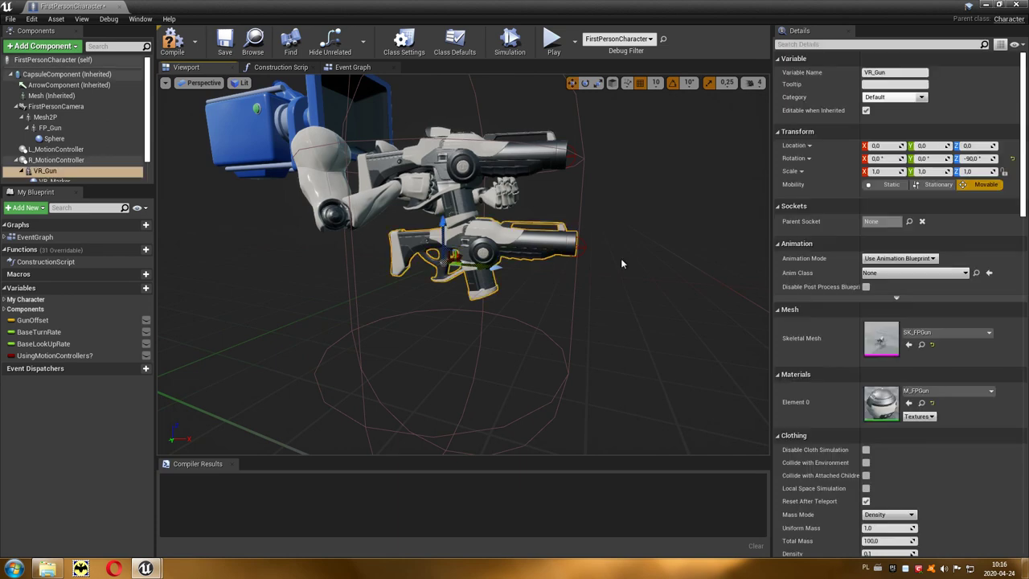
pyautogui.keyDown('alt'); pyautogui.moveTo(623, 260); pyautogui.dragTo(530, 269); pyautogui.keyUp('alt')
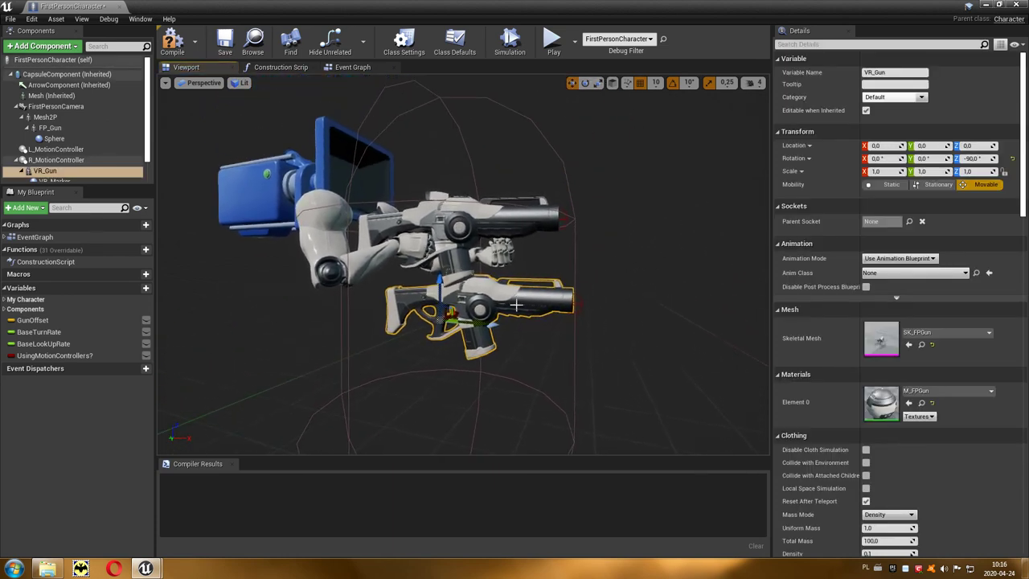
pyautogui.click(385, 240)
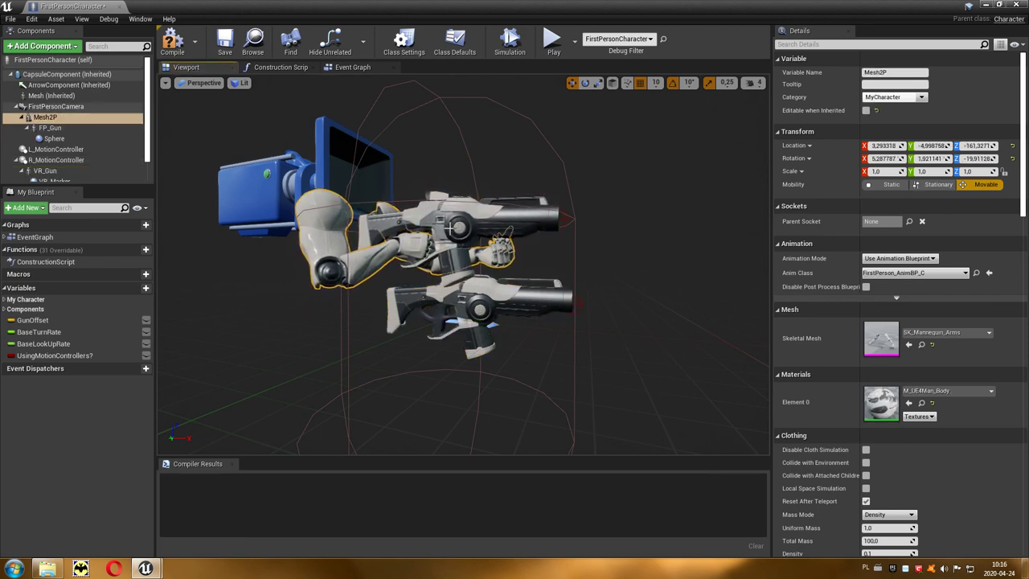
pyautogui.click(354, 68)
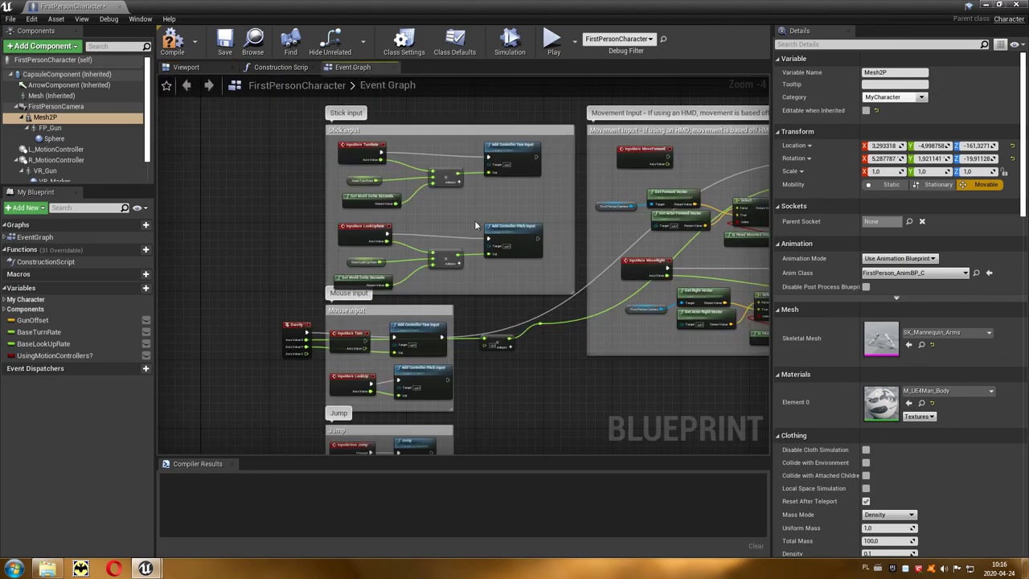